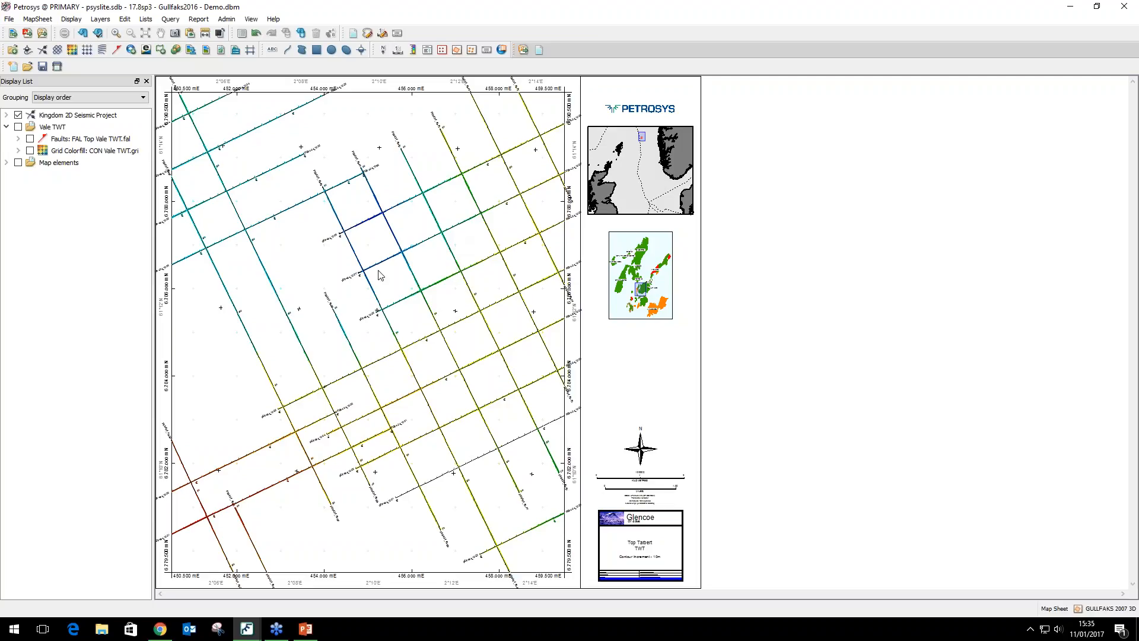
Show the Vale TWT grid colorfill layer and examine its contours against the 2D seismic lines around the highs and faults.
left_click(30, 151)
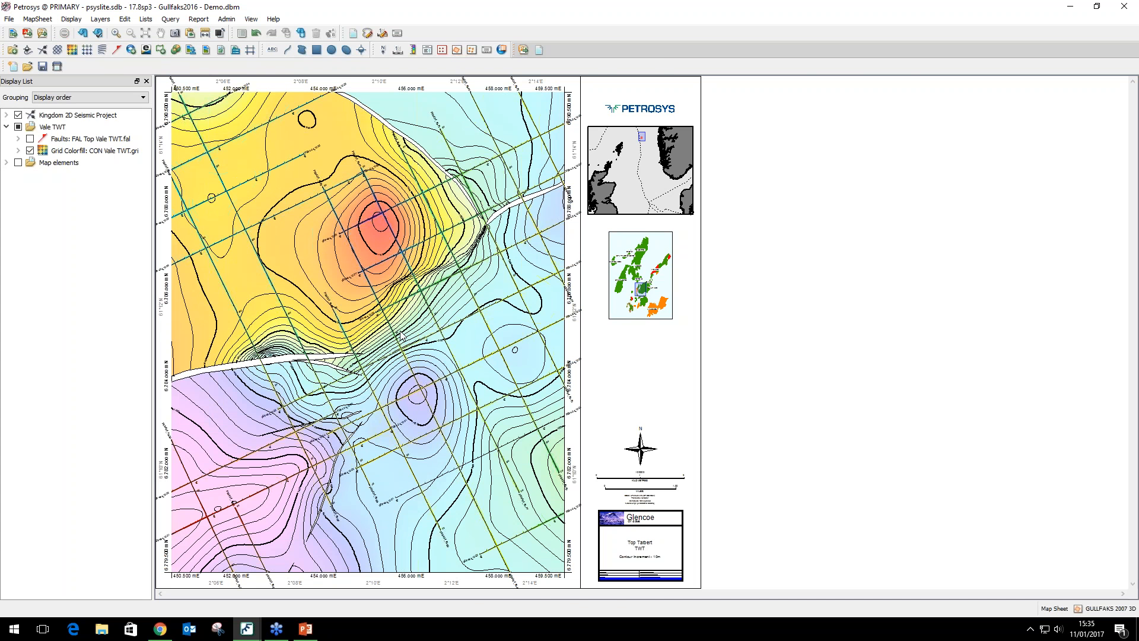
scroll(391, 220, "up", 1)
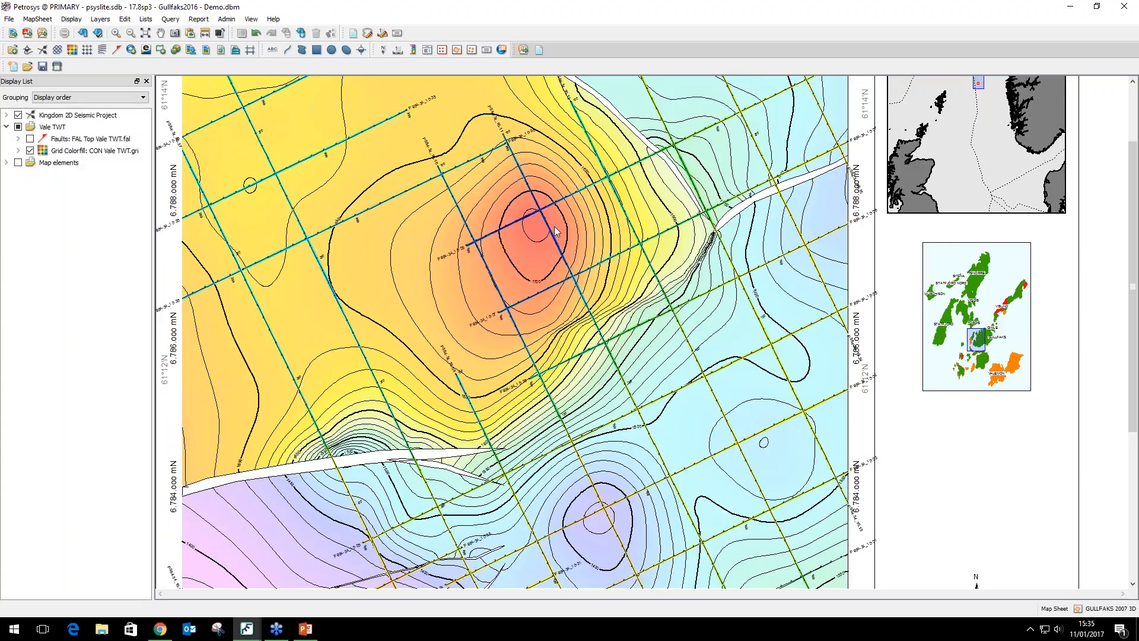
scroll(517, 273, "down", 1)
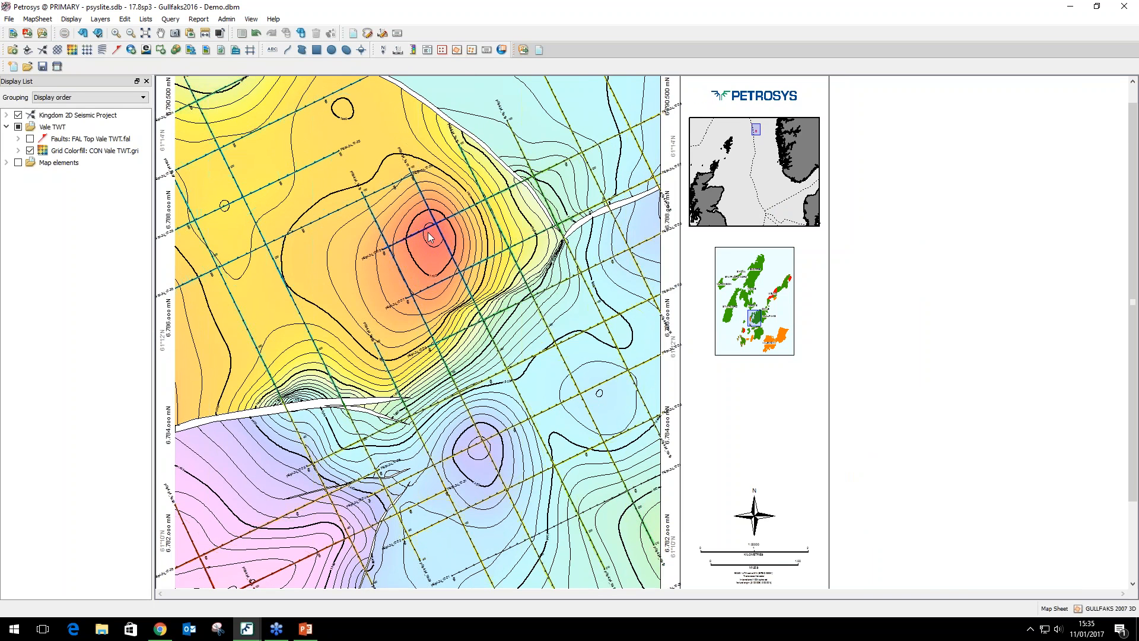
scroll(431, 234, "down", 1)
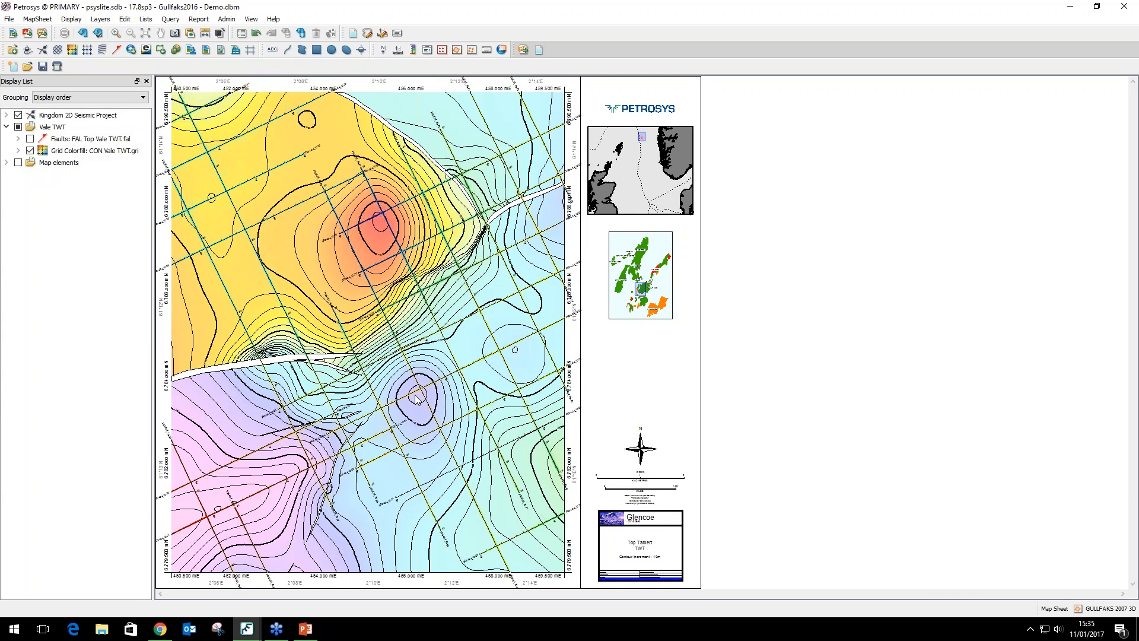
scroll(418, 400, "up", 1)
scroll(477, 408, "up", 1)
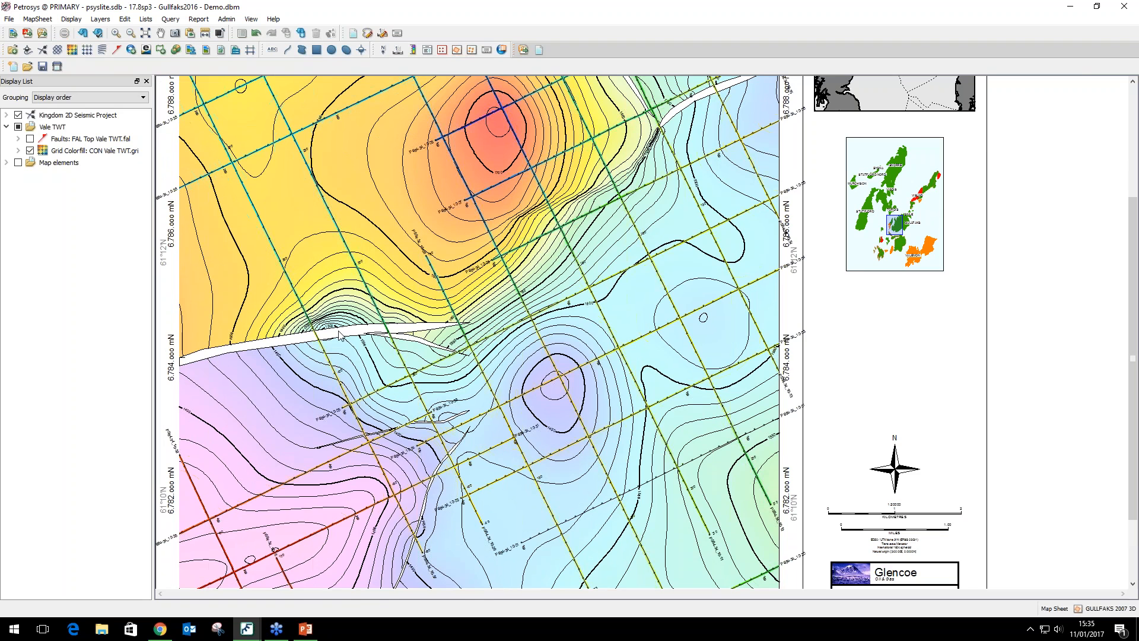
scroll(573, 279, "up", 1)
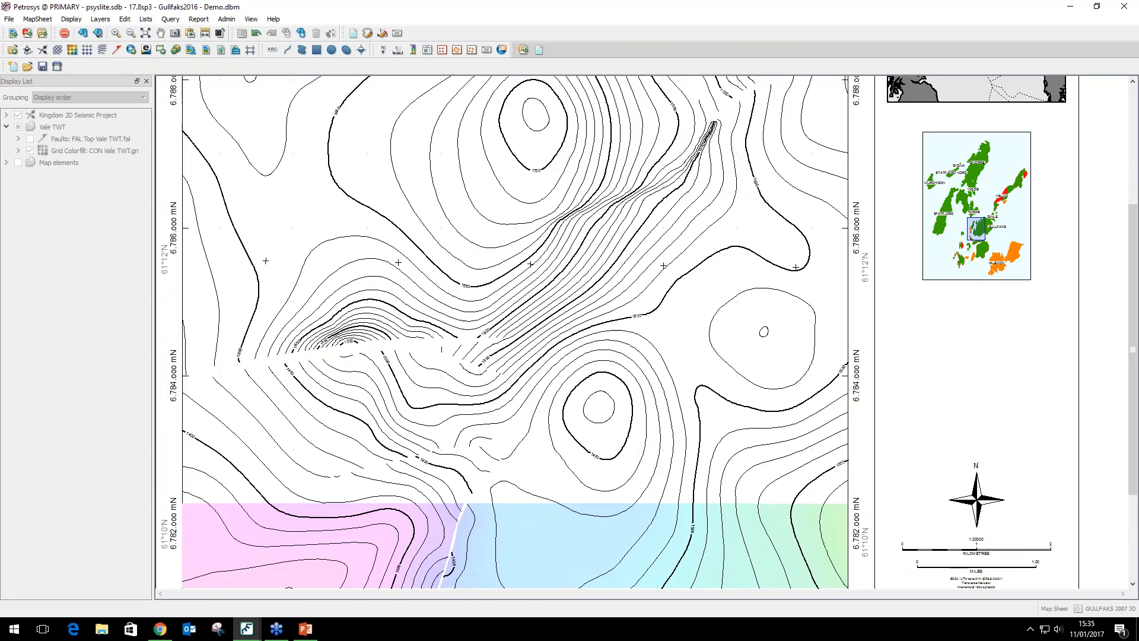
scroll(691, 193, "down", 3)
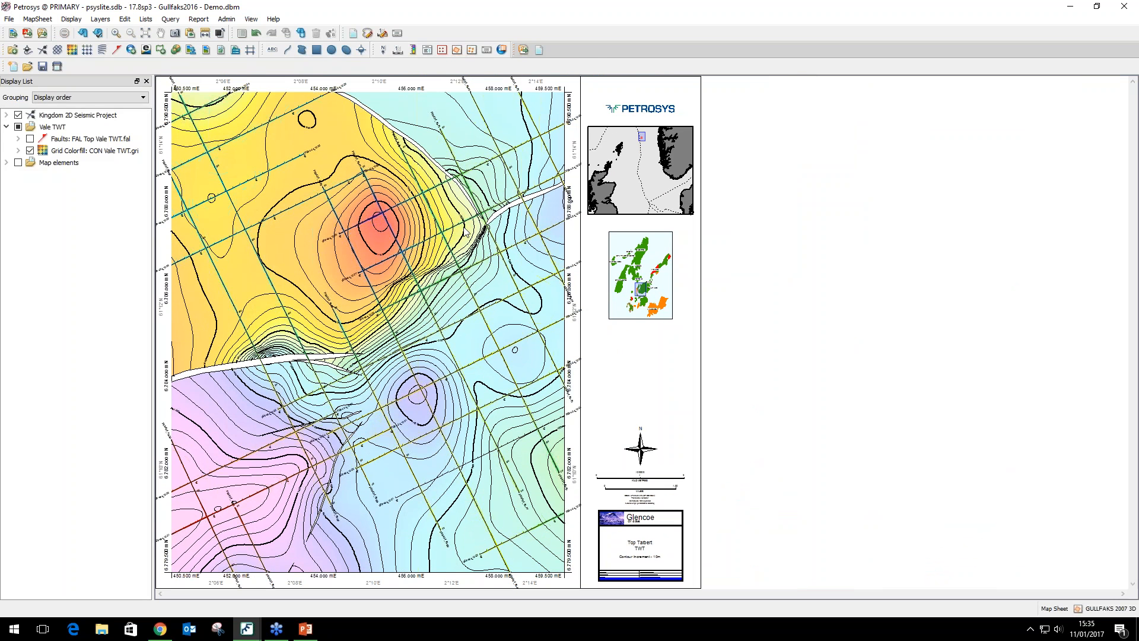
Hide the Kingdom 2D Seismic Project layer and inspect the tightly bunched contours between the faults.
left_click(18, 115)
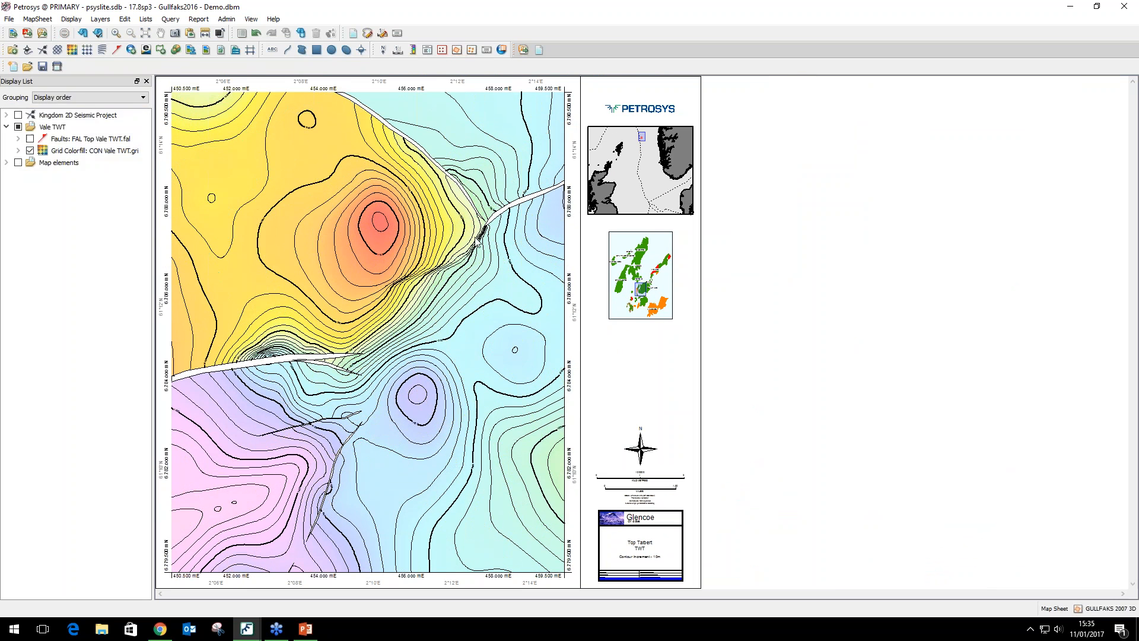
scroll(488, 258, "up", 2)
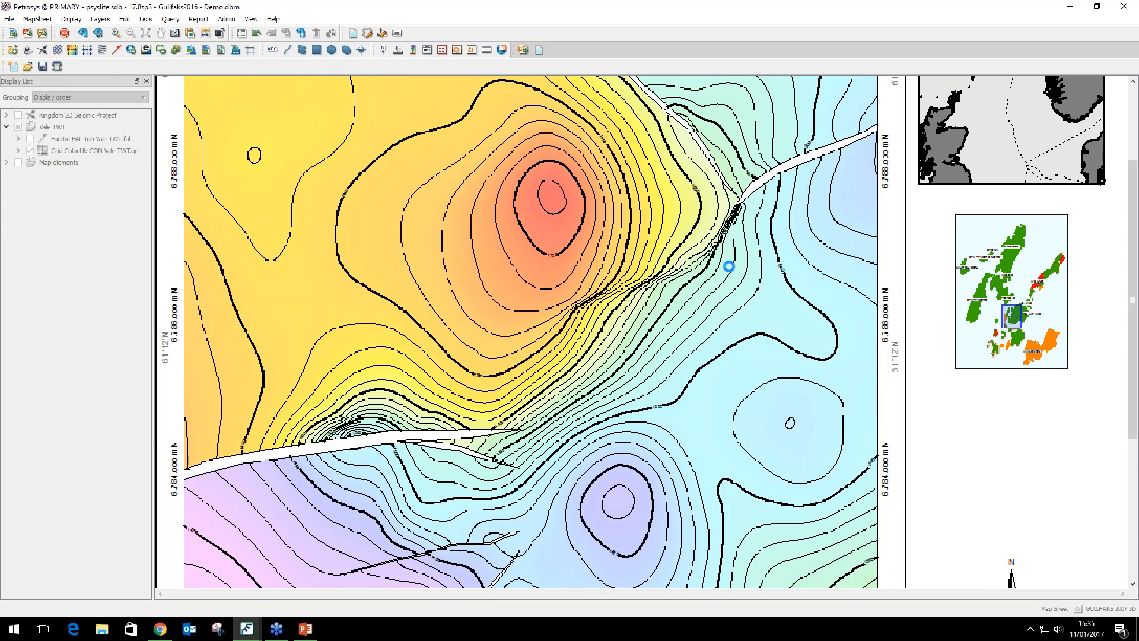
scroll(725, 258, "up", 1)
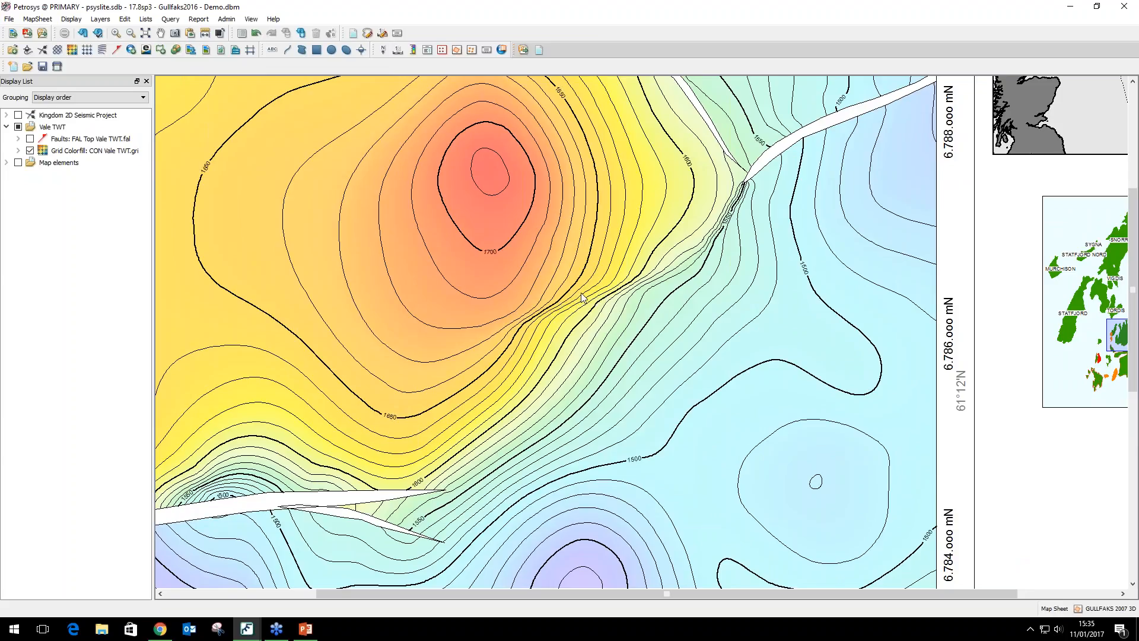
scroll(583, 294, "down", 3)
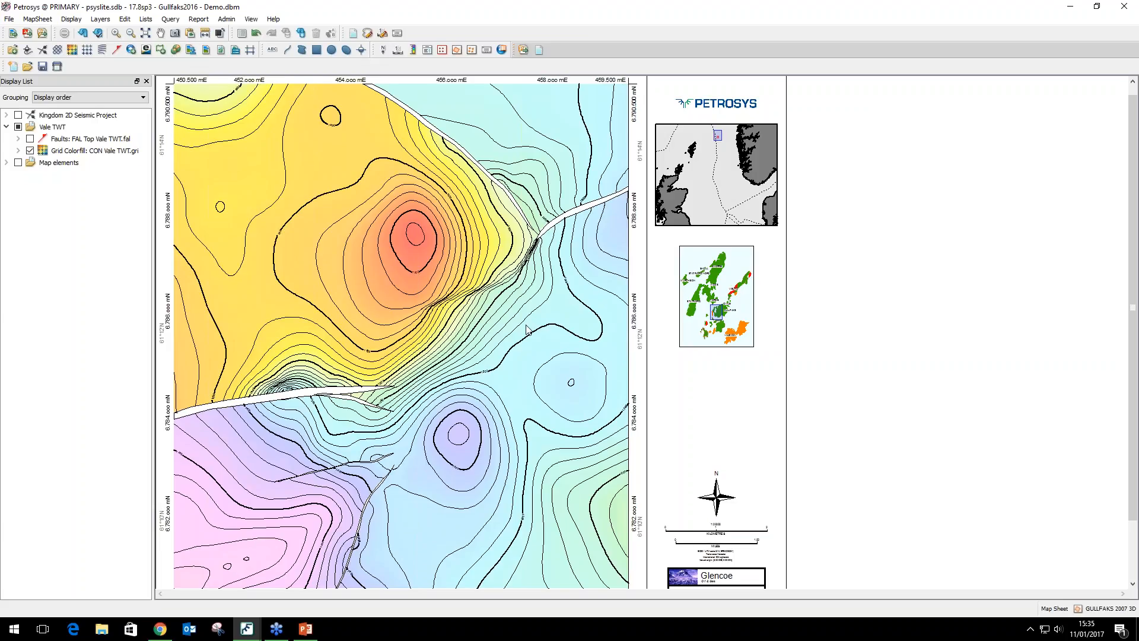
scroll(496, 343, "down", 1)
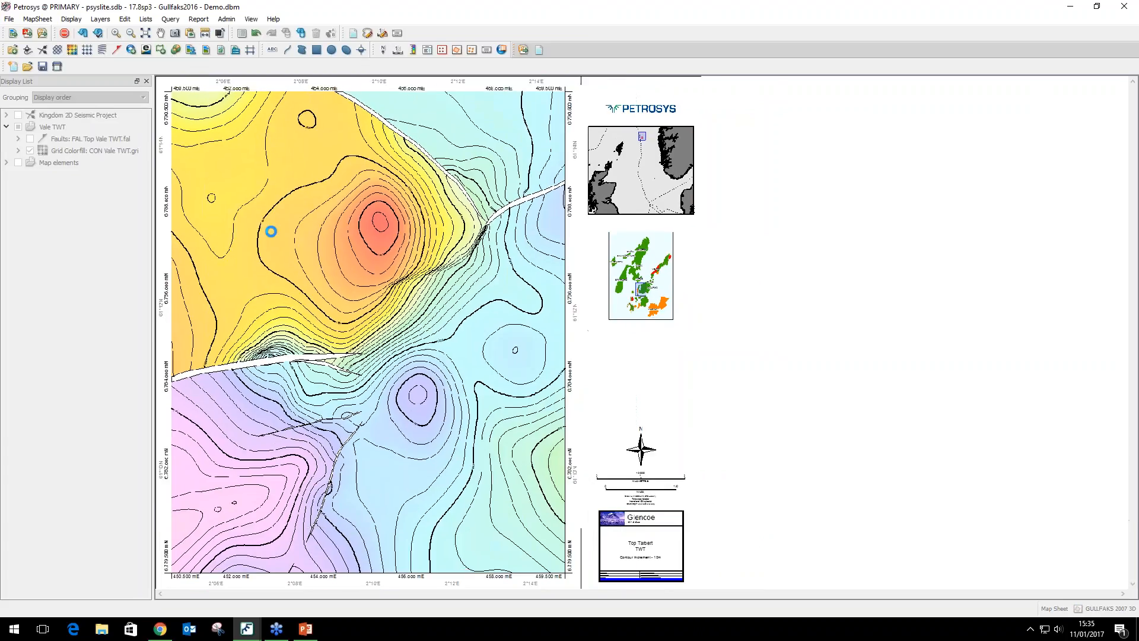
Display Vale TWT.gri as a sun-shaded surface with a sun angle of 90 and inspect the shading along the faults.
left_click(72, 19)
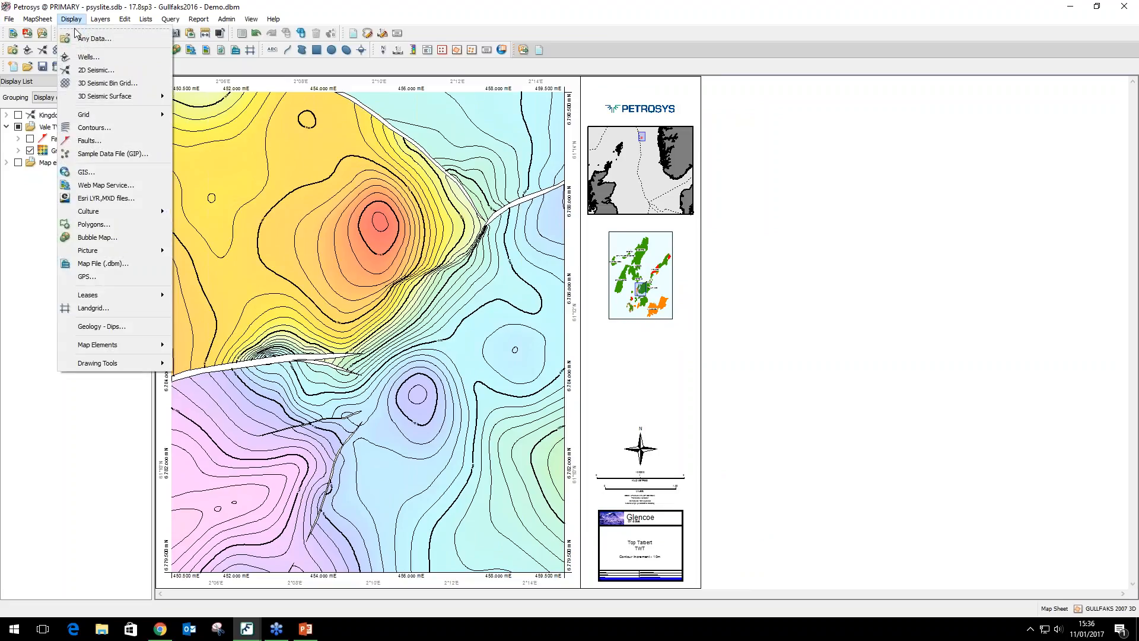
mouse_move(142, 114)
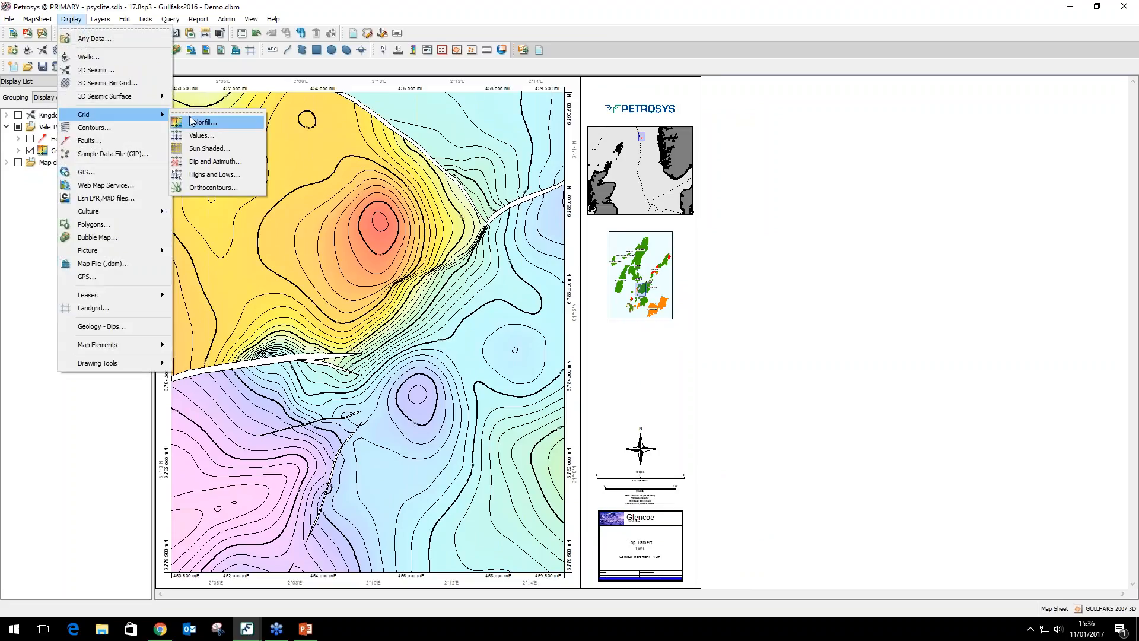
left_click(211, 149)
left_click_drag(776, 221, 739, 221)
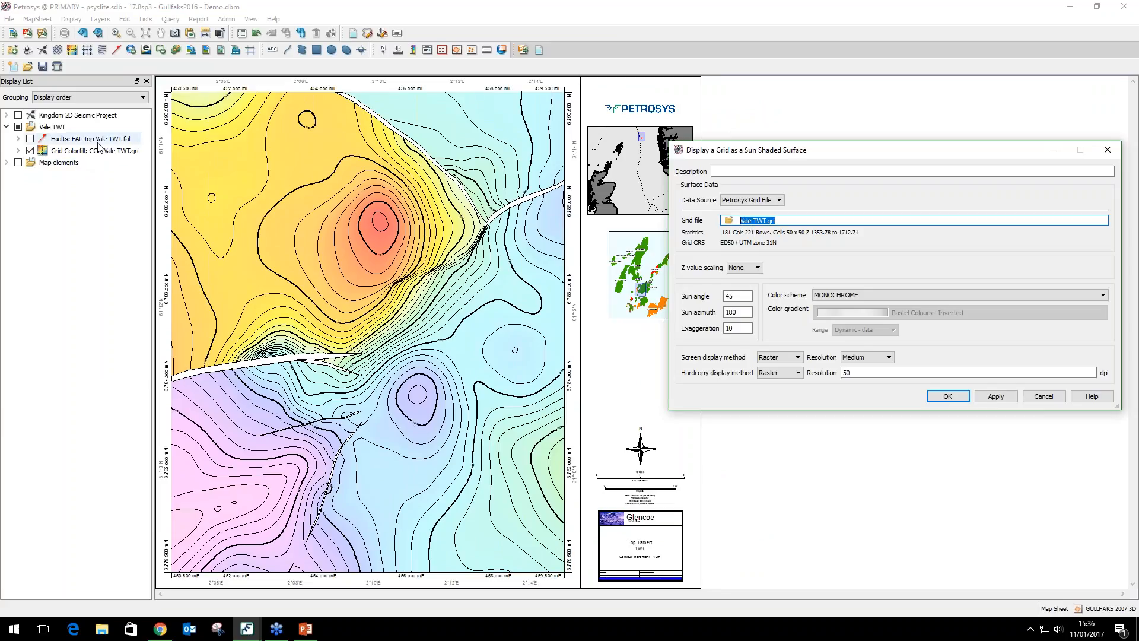
double_click(740, 296)
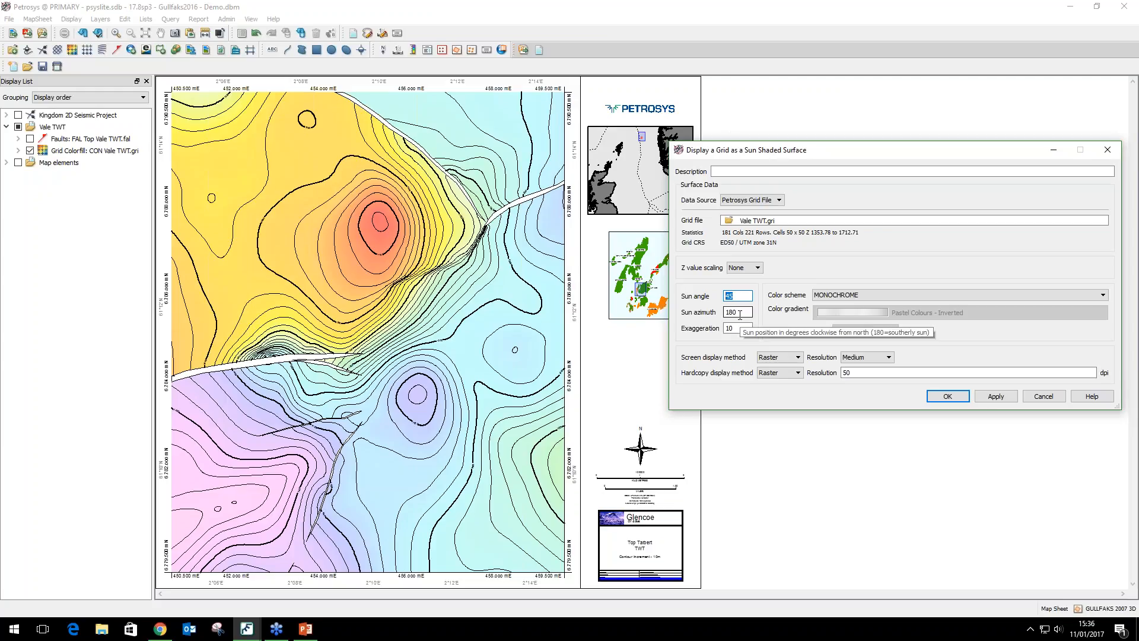
type("90")
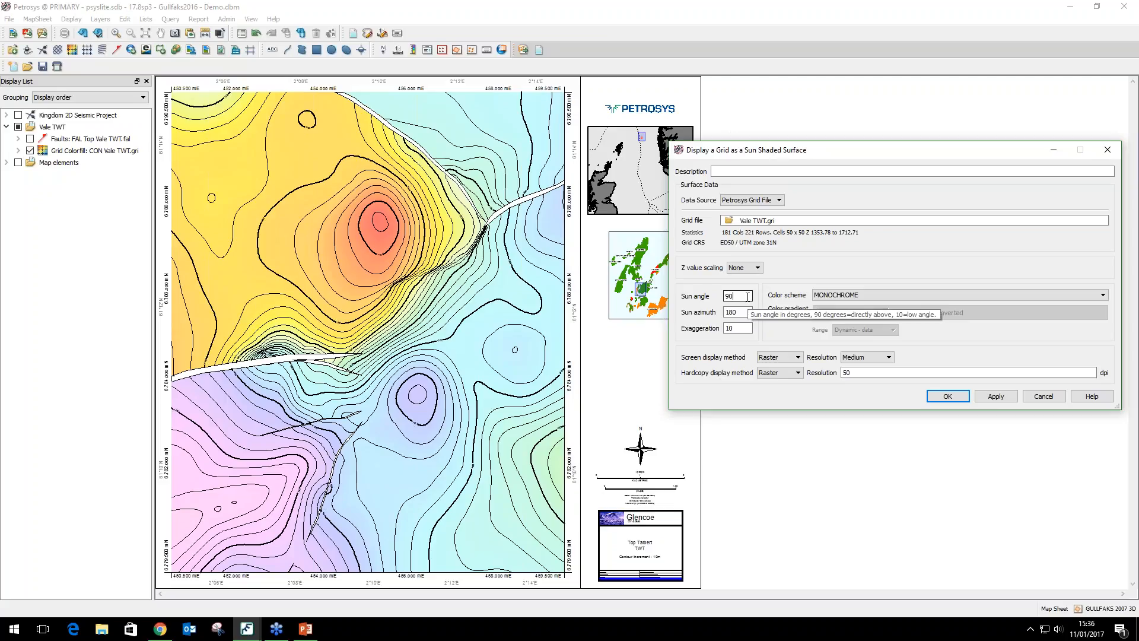
left_click(996, 396)
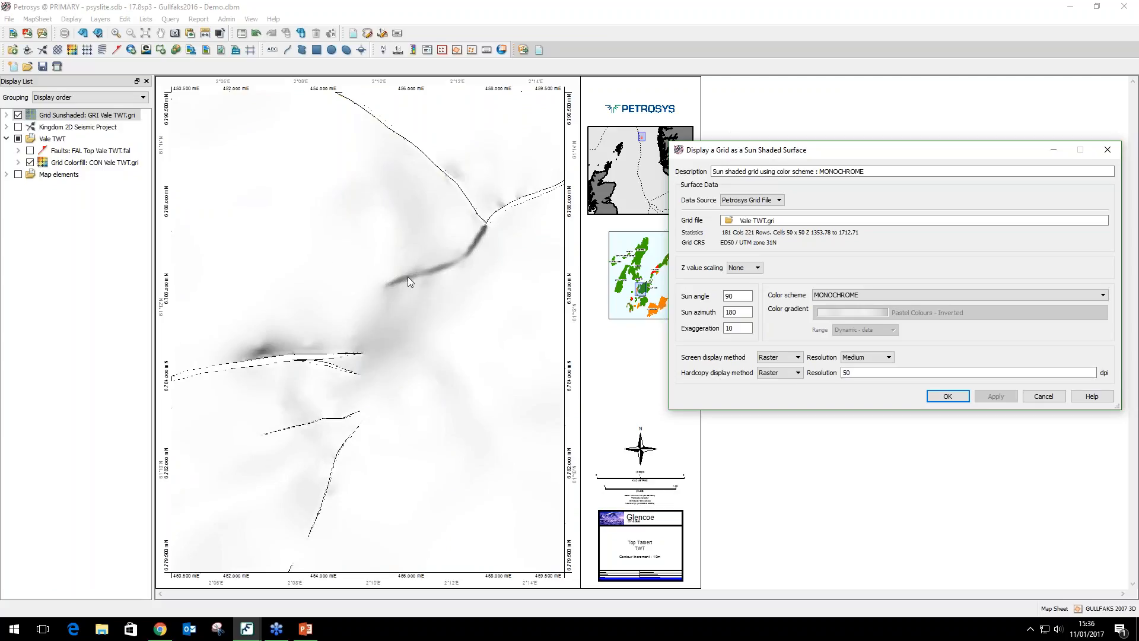
scroll(482, 243, "up", 2)
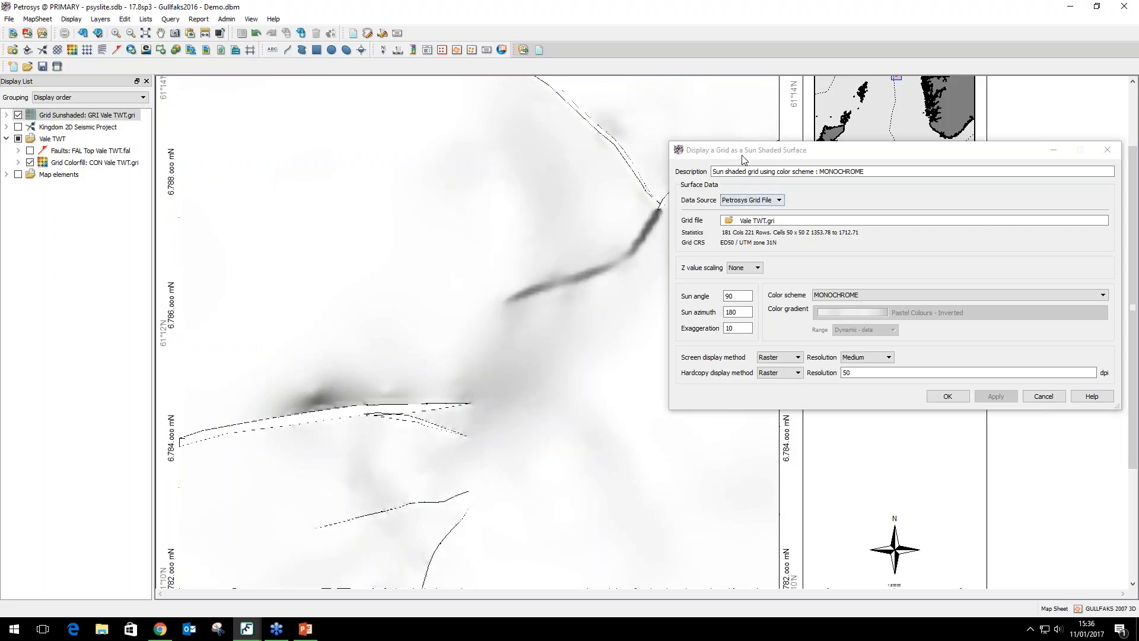
Set the sun-shaded surface's sun angle to 45 and inspect the dark shaded trend between the faults.
left_click_drag(744, 158, 781, 155)
double_click(785, 295)
type("45")
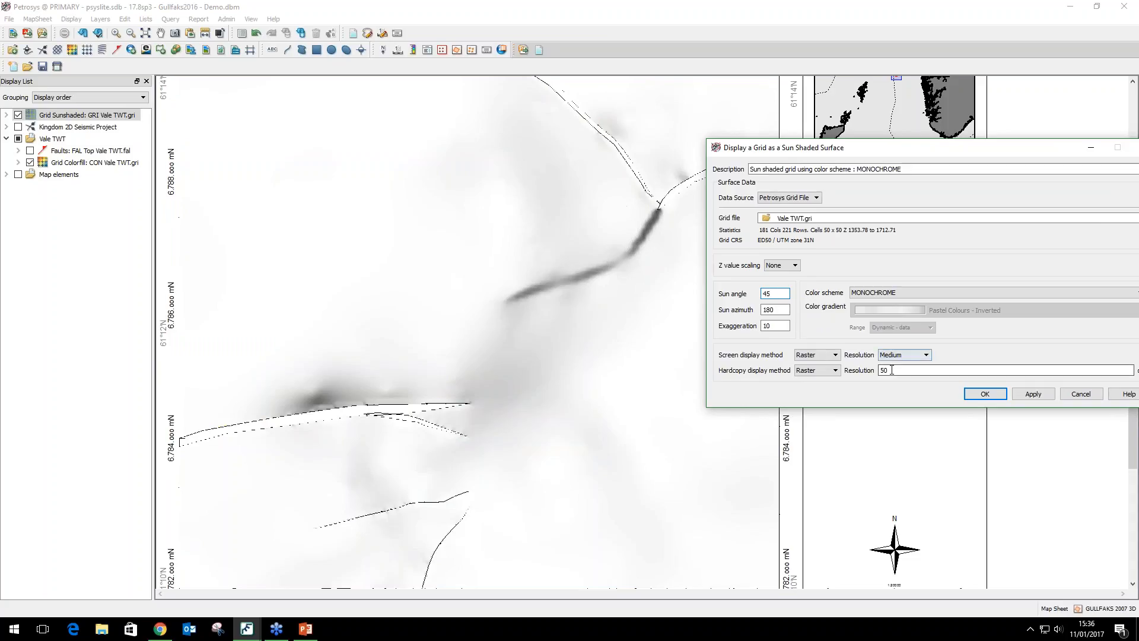
left_click(997, 394)
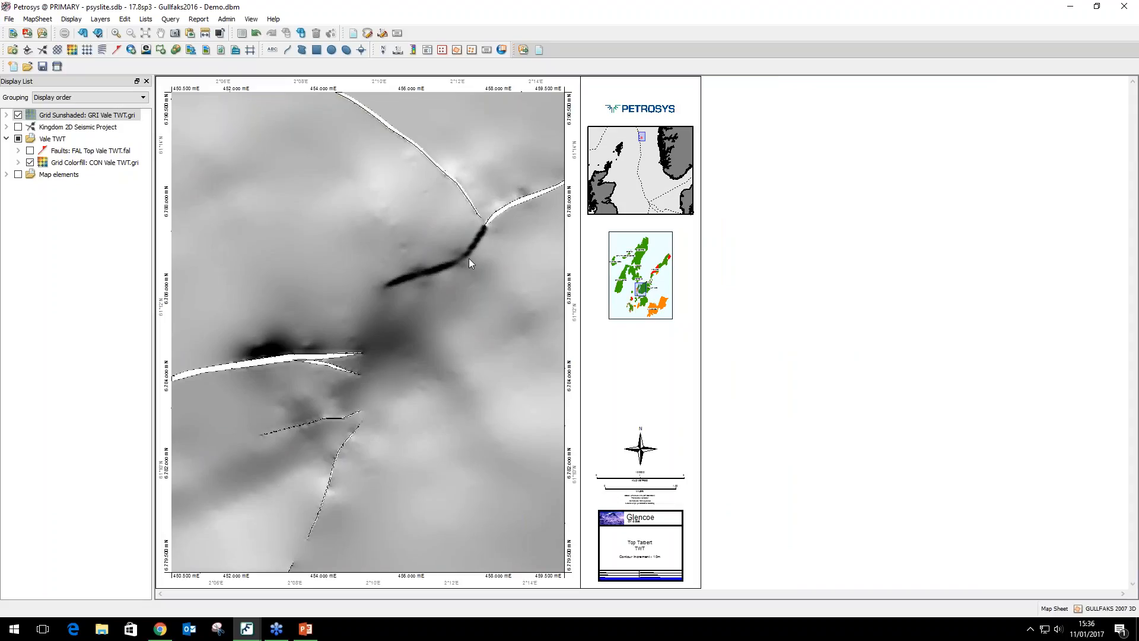
scroll(469, 258, "up", 2)
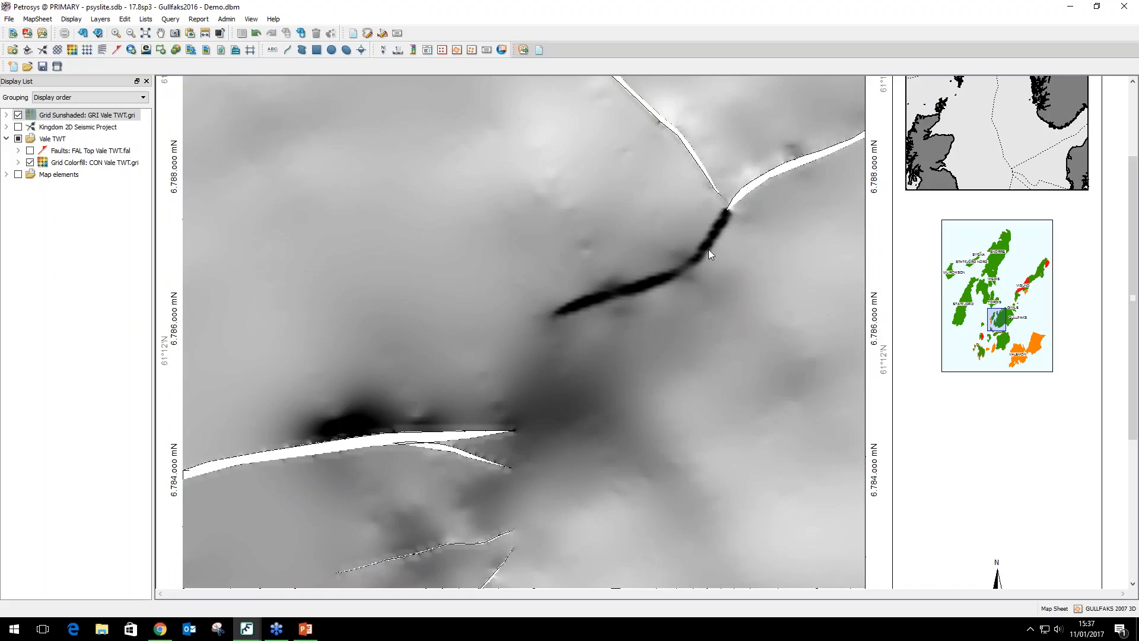
Move the sun-shaded grid layer into the Vale TWT group below the colorfill and open its grid for editing.
left_click_drag(86, 115, 86, 167)
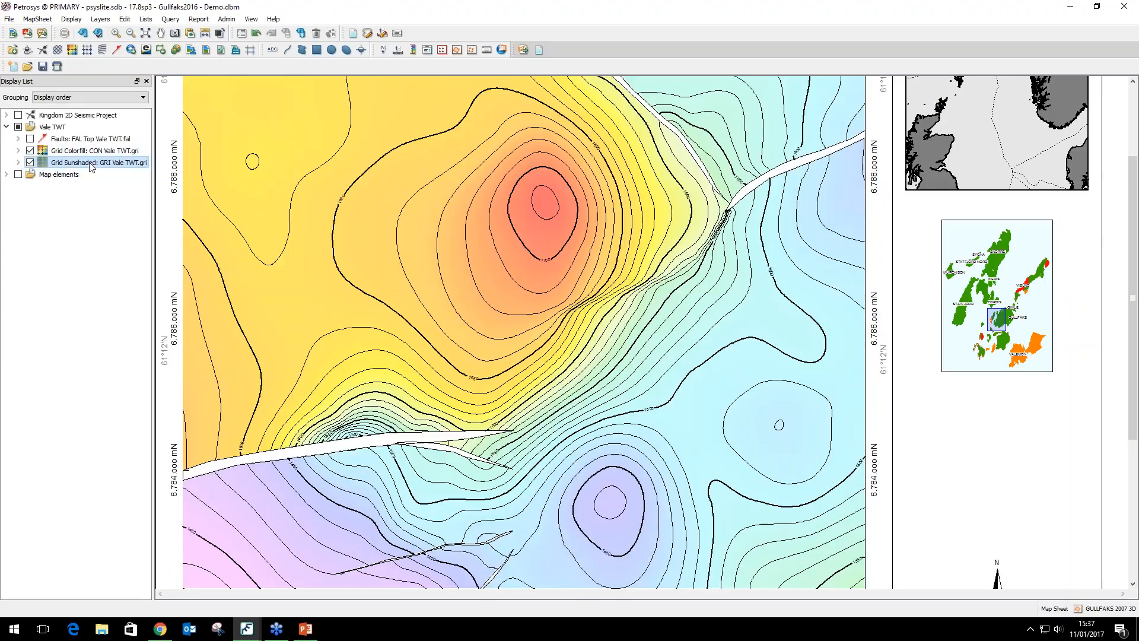
right_click(91, 166)
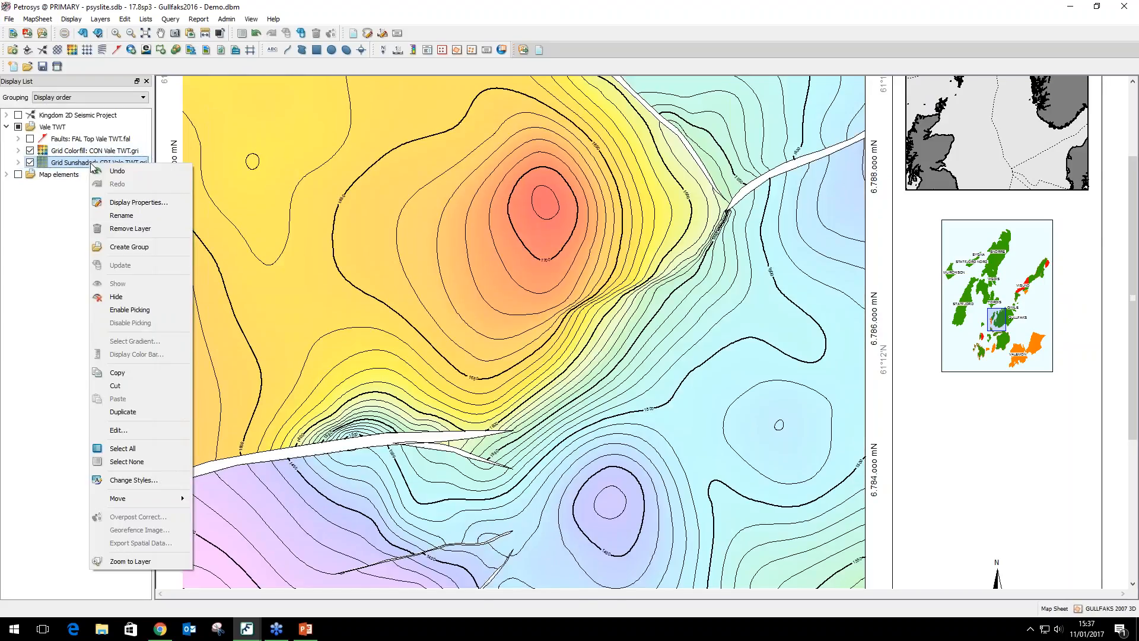
left_click(133, 431)
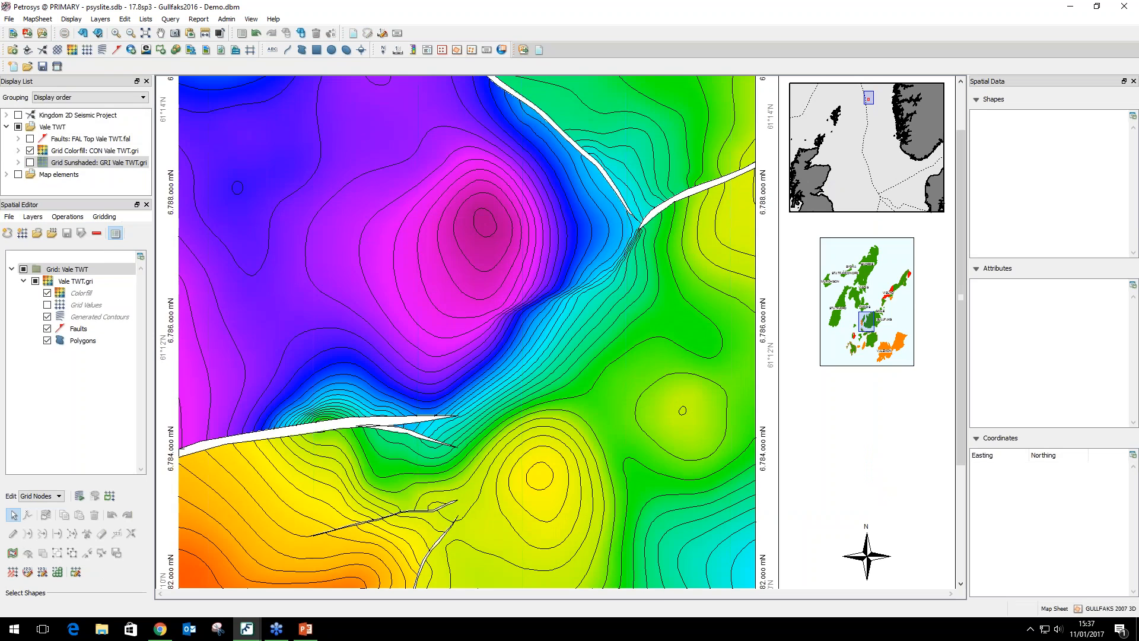
Hide the original grid colorfill layer and set the Spatial Editor to edit Contours.
left_click(31, 150)
scroll(375, 280, "down", 2)
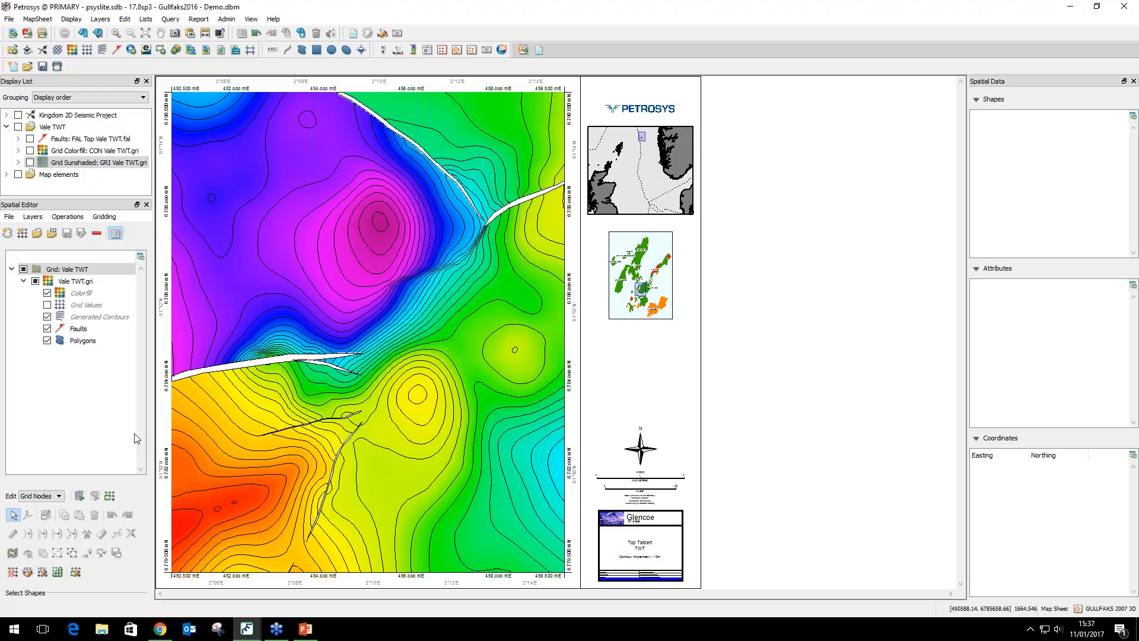
left_click(45, 496)
left_click(50, 513)
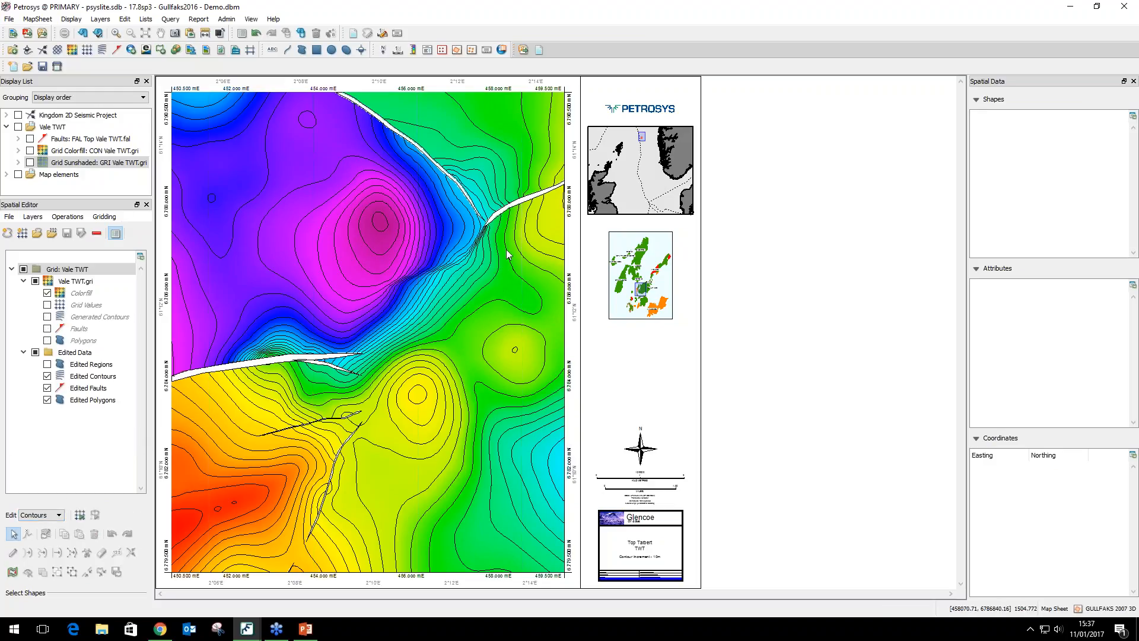
Enable automatic contour regeneration for the Vale TWT grid and check that the gridding option is on.
scroll(507, 249, "up", 3)
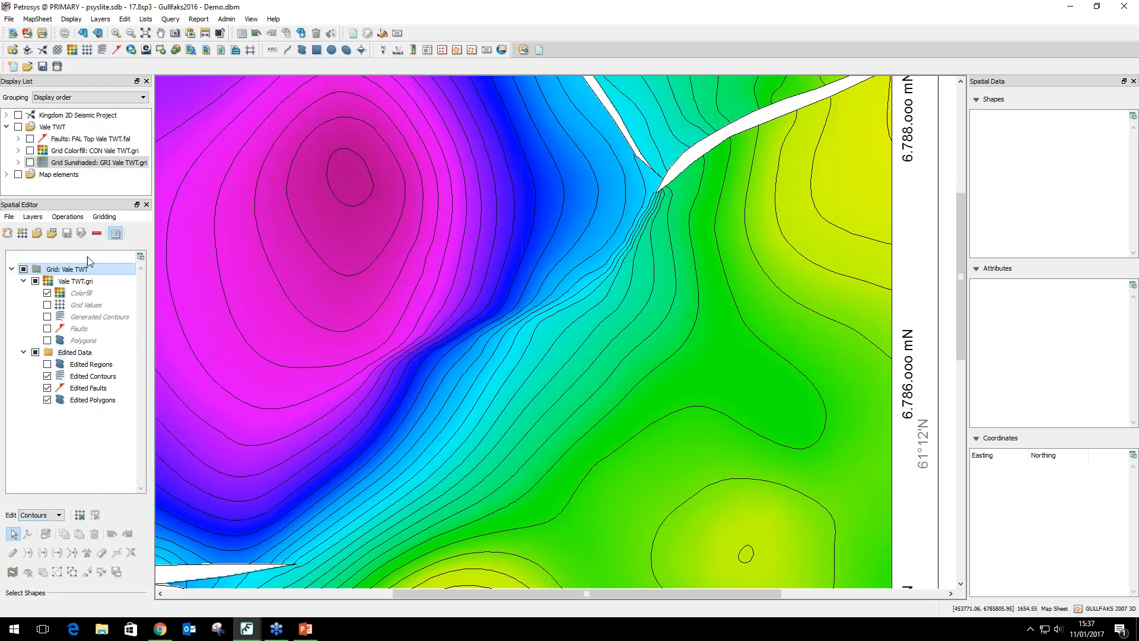
left_click(103, 217)
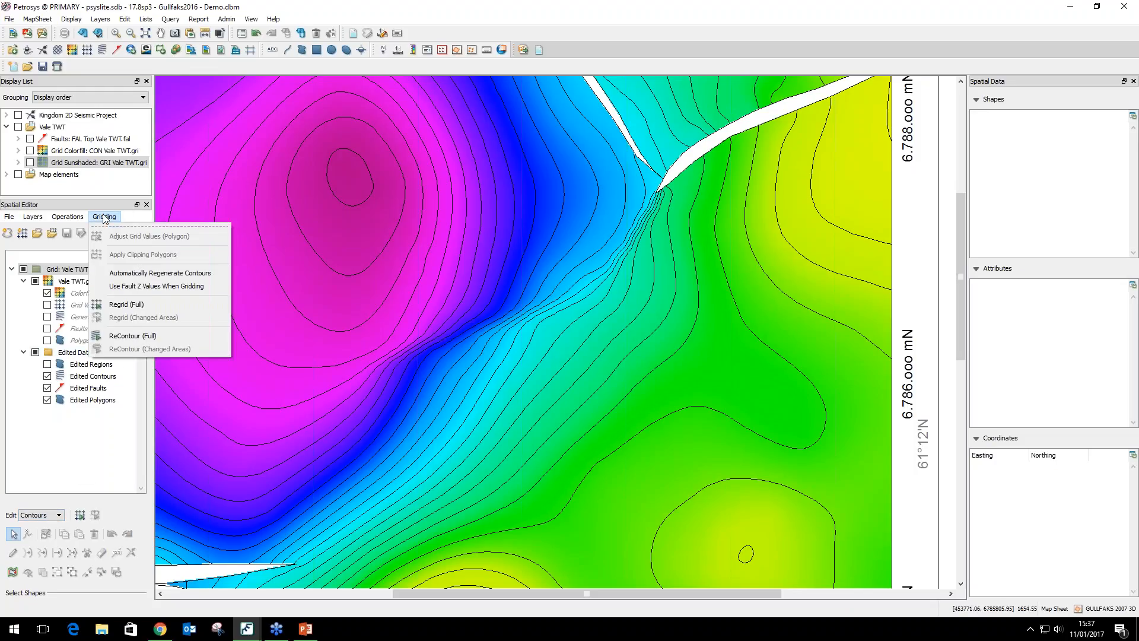
left_click(154, 274)
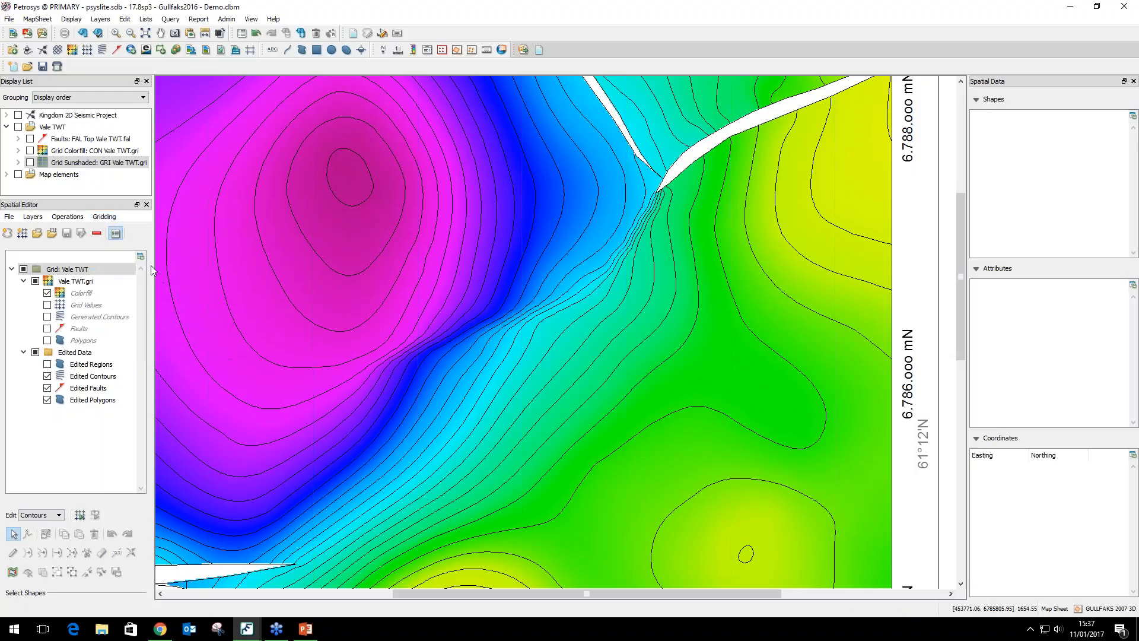
left_click(110, 222)
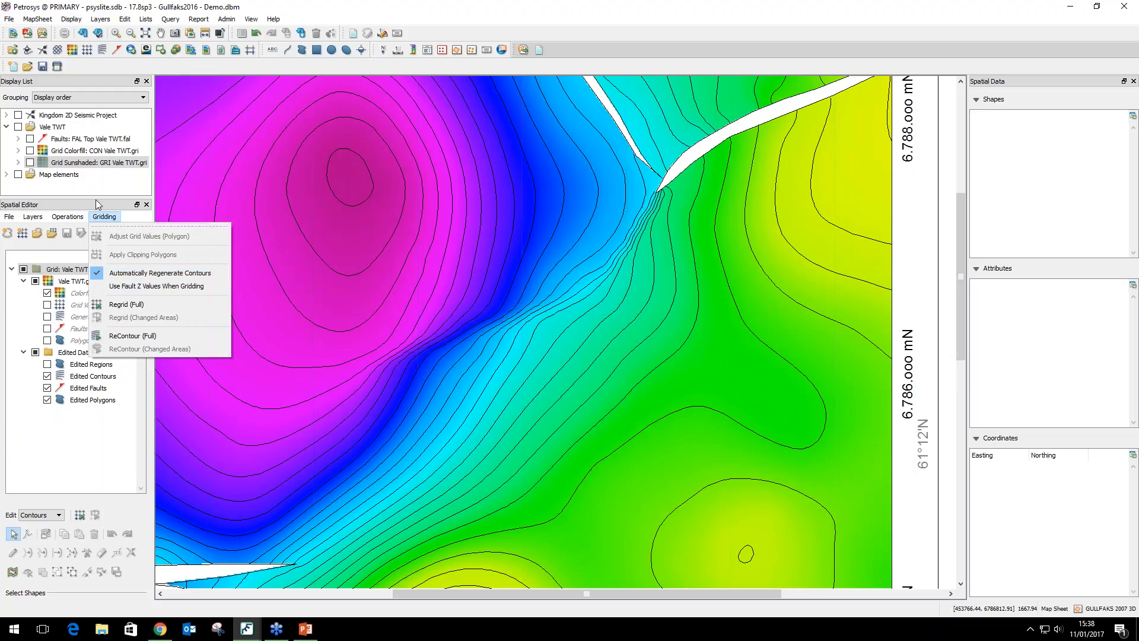
left_click(104, 217)
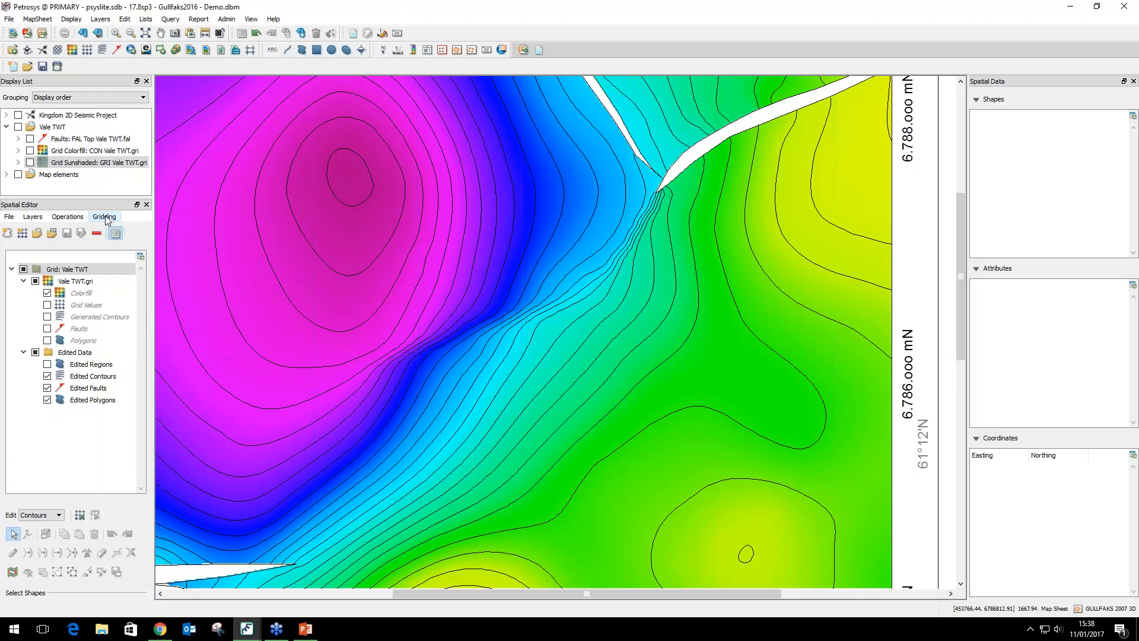
In the Vale TWT grid definition, disable computing the grid within faults and set the X and Y cell sizes to 10 metres.
left_click(83, 282)
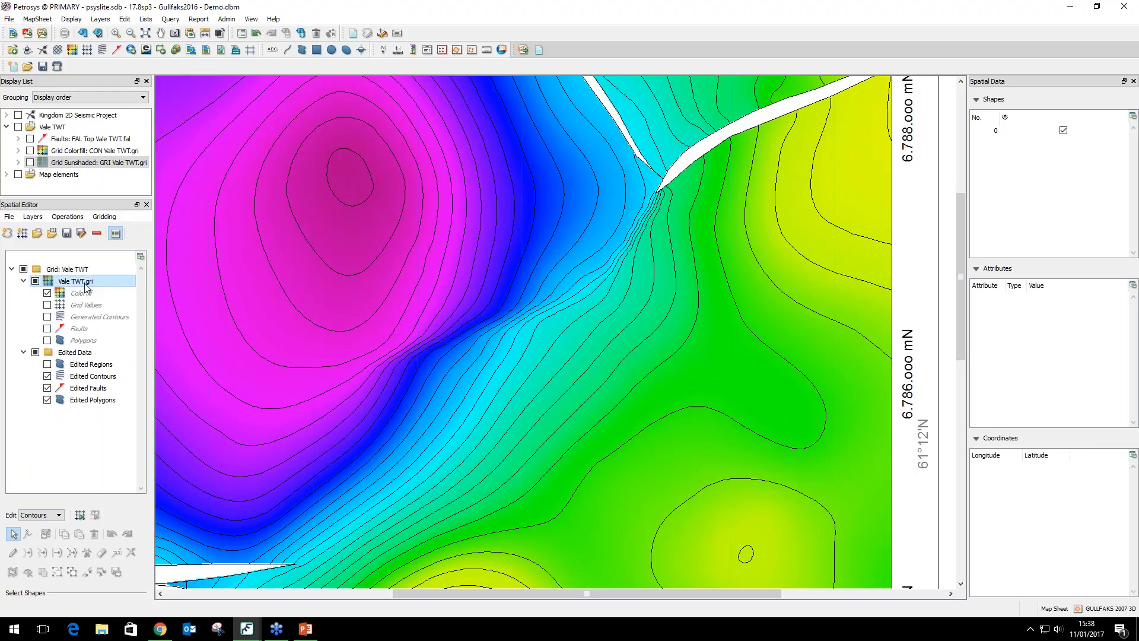
right_click(86, 287)
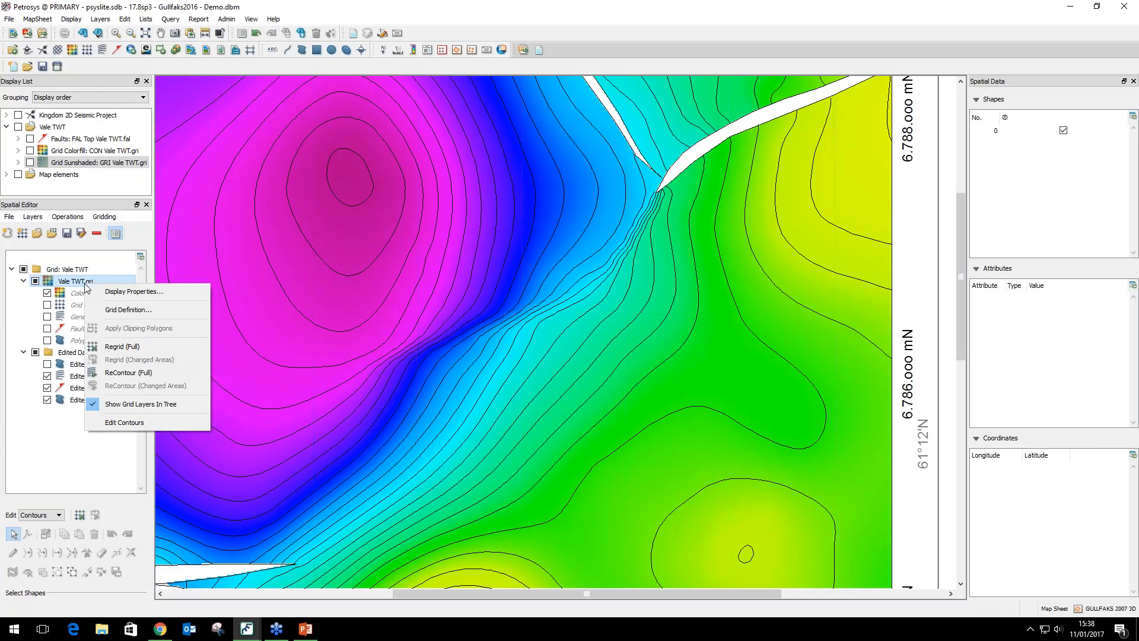
left_click(119, 310)
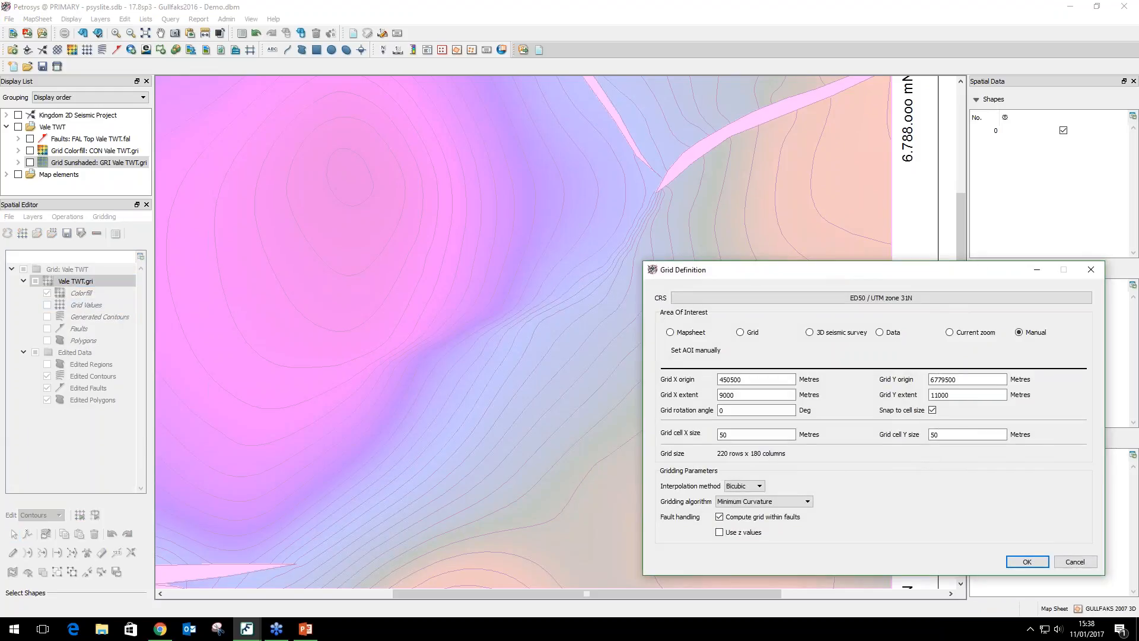
left_click(720, 517)
left_click_drag(753, 434, 712, 433)
type("10")
key("Tab")
type("10")
key("Tab")
left_click(1027, 561)
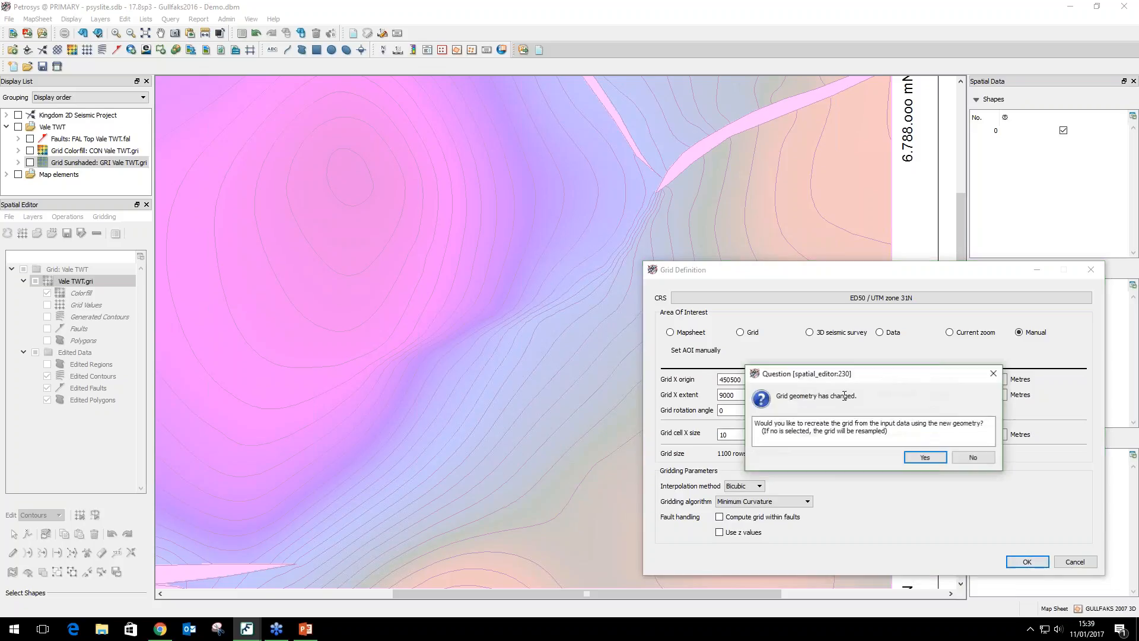
Decline recreating the grid from the input data so that it is resampled to the new geometry.
left_click_drag(845, 375, 730, 262)
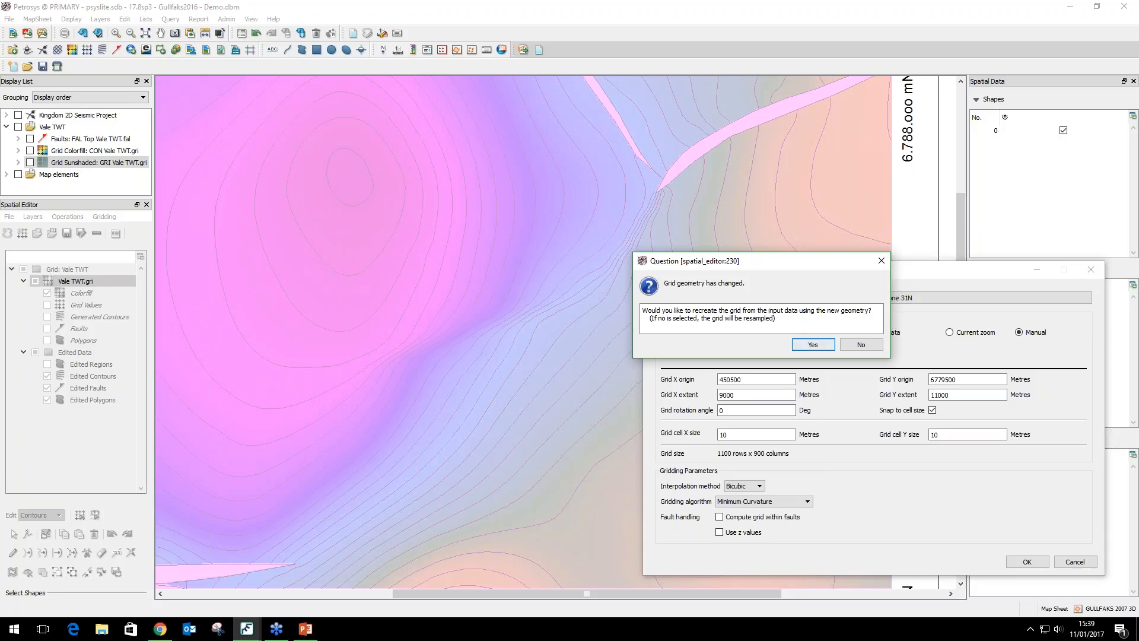
left_click_drag(775, 319, 657, 319)
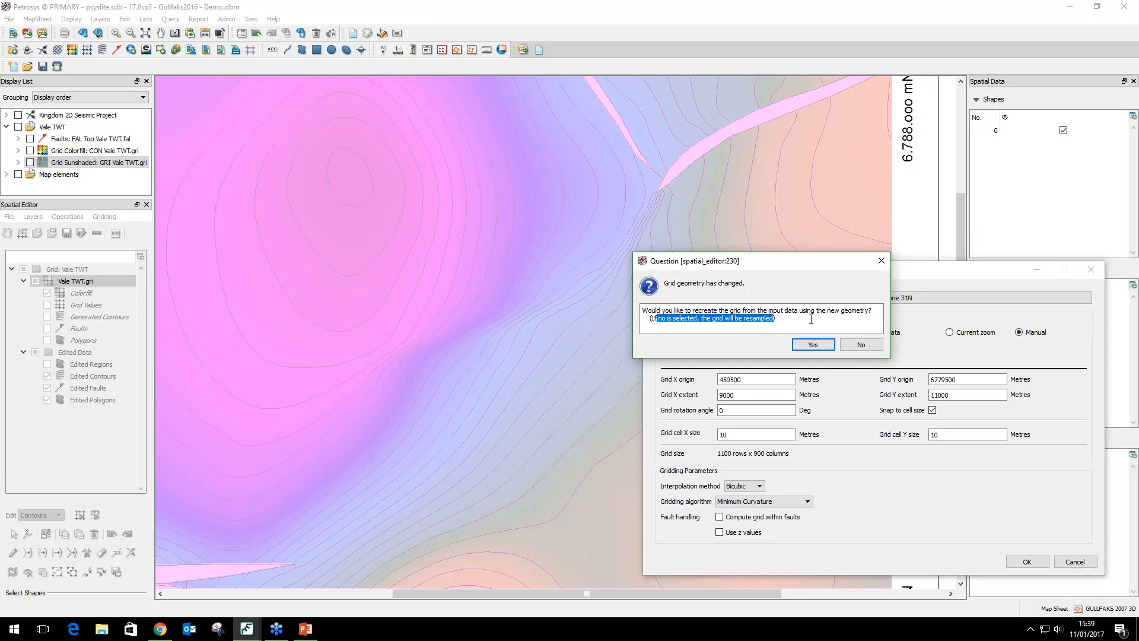
left_click(859, 343)
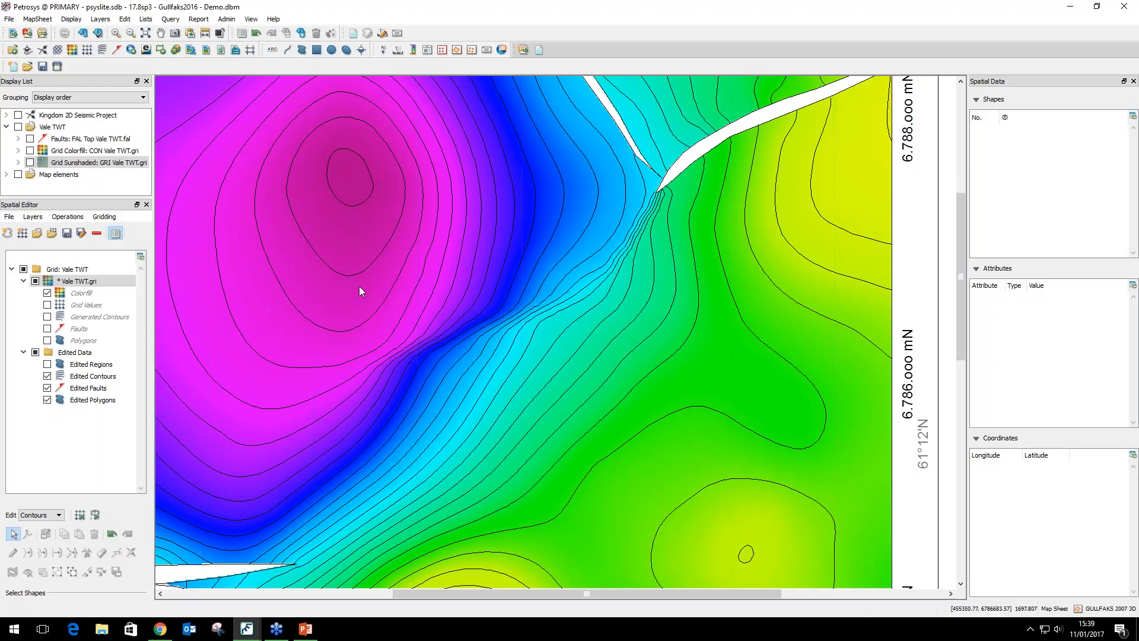
Hide the edited grid's colorfill and display the sun-shaded grid layer beneath the contours.
scroll(397, 289, "down", 2)
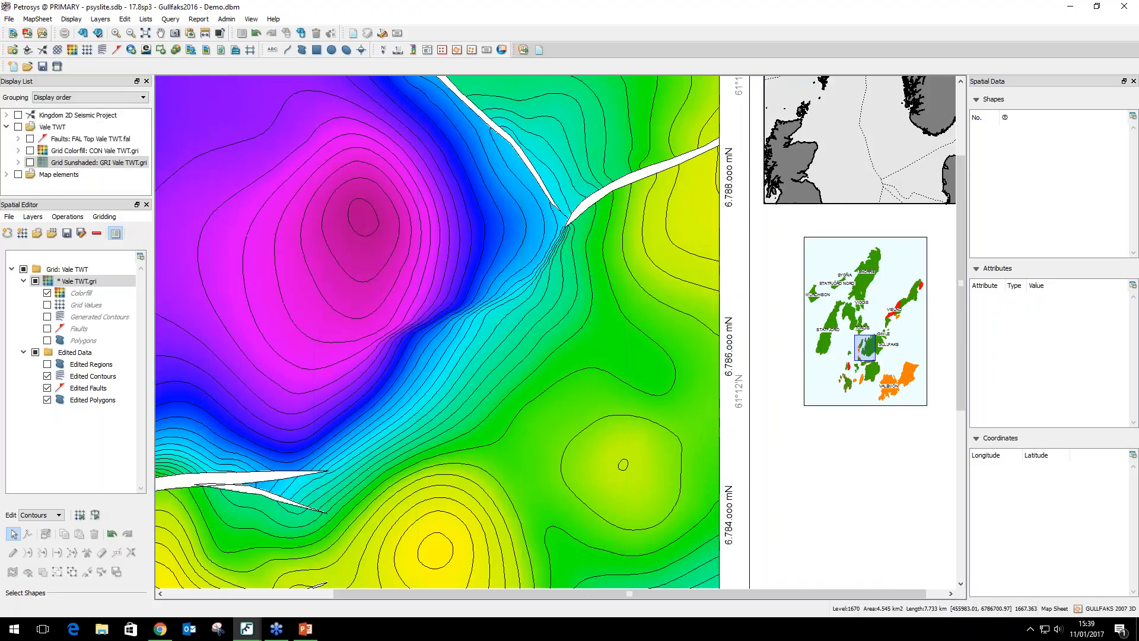
scroll(420, 280, "up", 2)
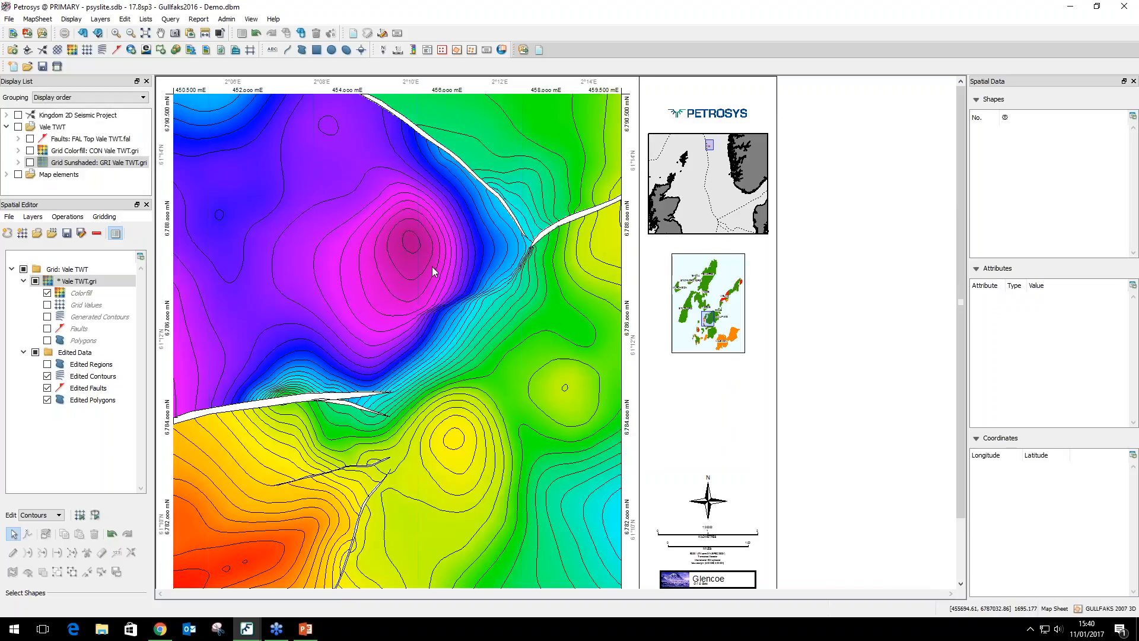
scroll(439, 262, "down", 1)
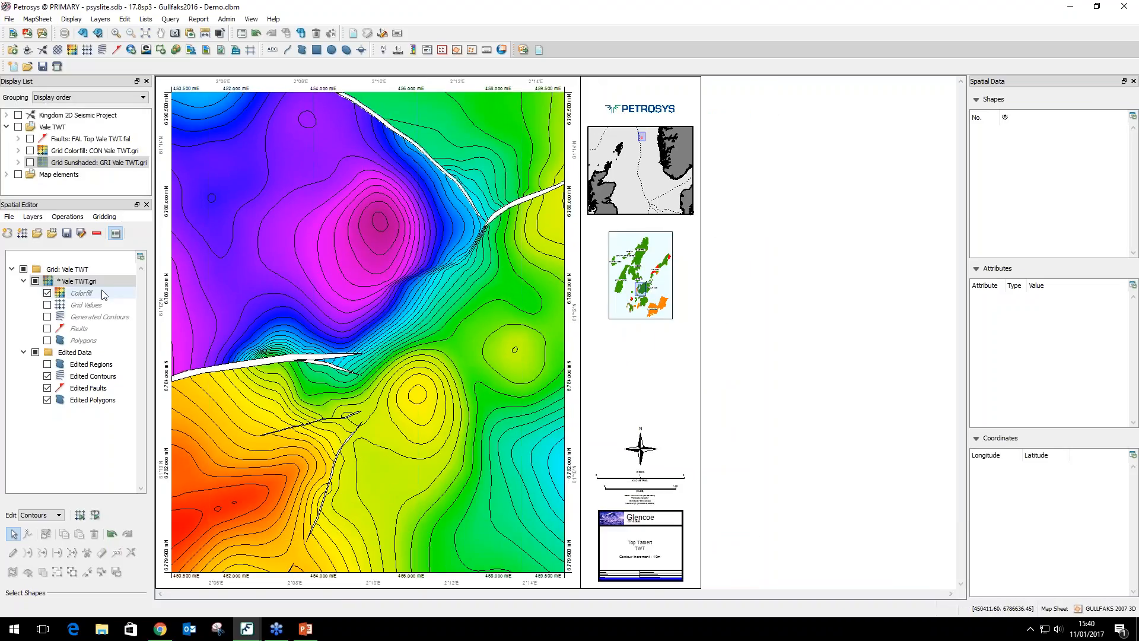
left_click(46, 292)
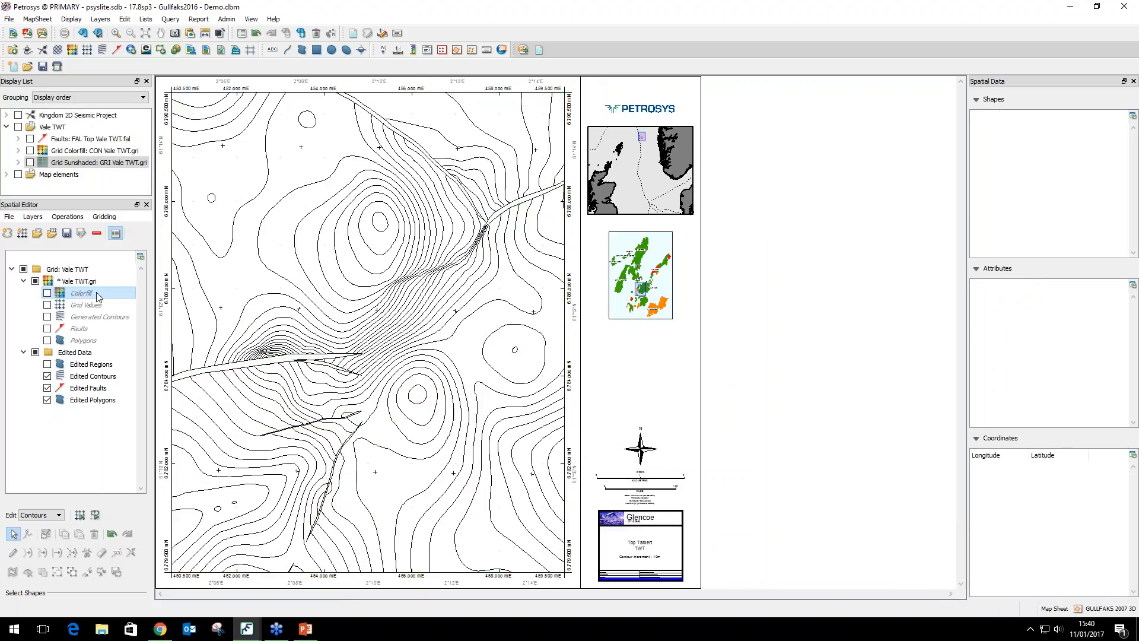
left_click(30, 162)
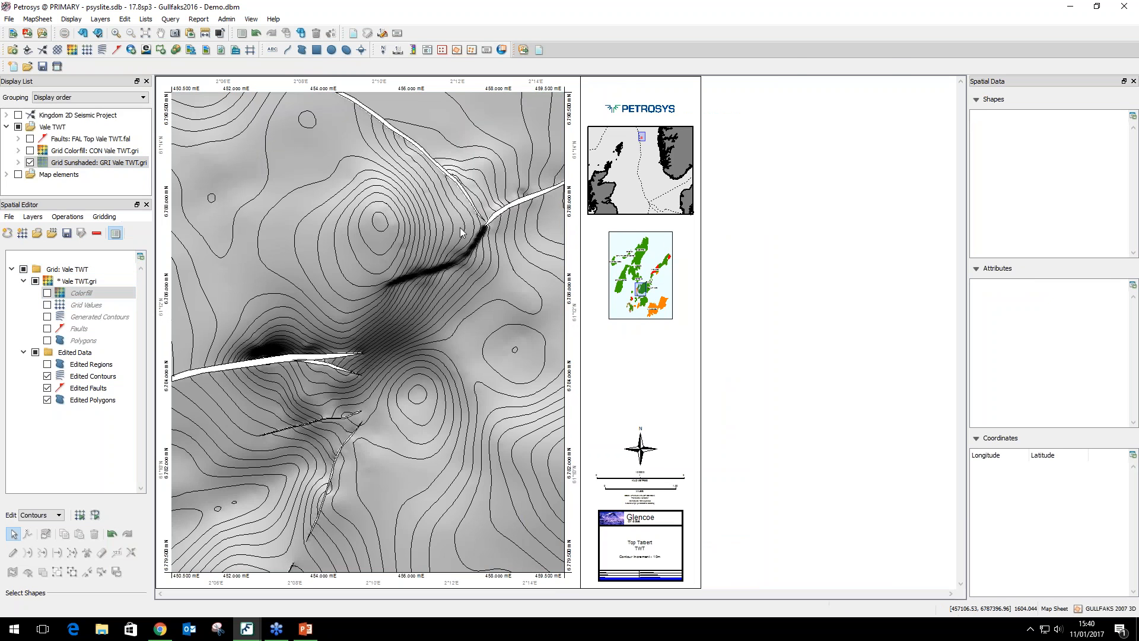
Select the northeastern fault at the end of the dark shaded trend and erase the tip of its outline.
scroll(460, 226, "up", 2)
scroll(590, 259, "up", 4)
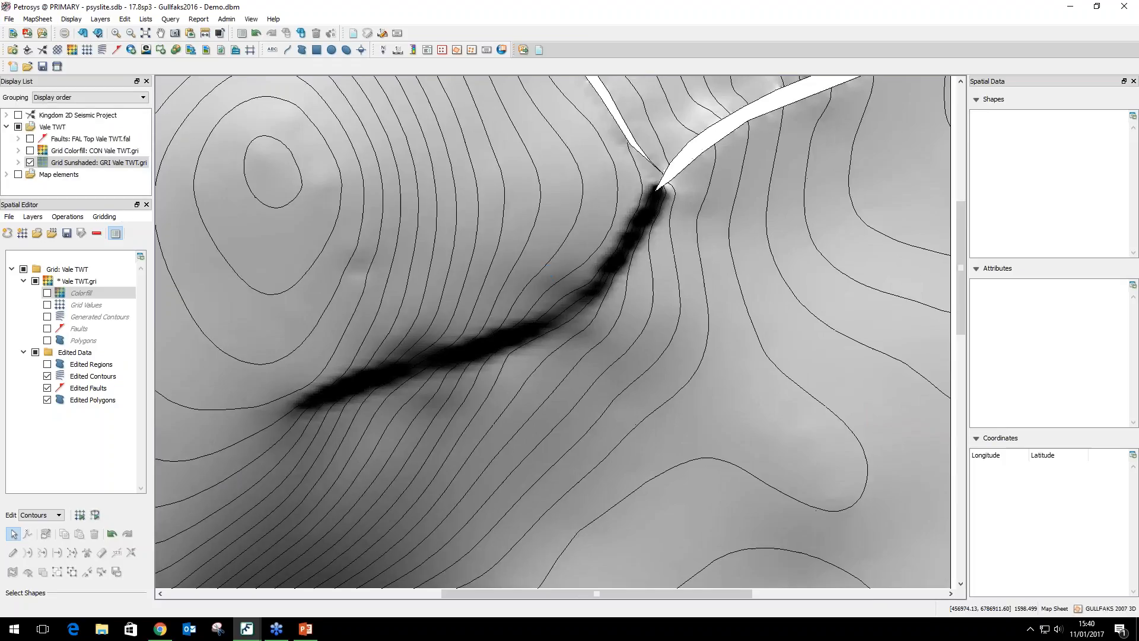
left_click(715, 153)
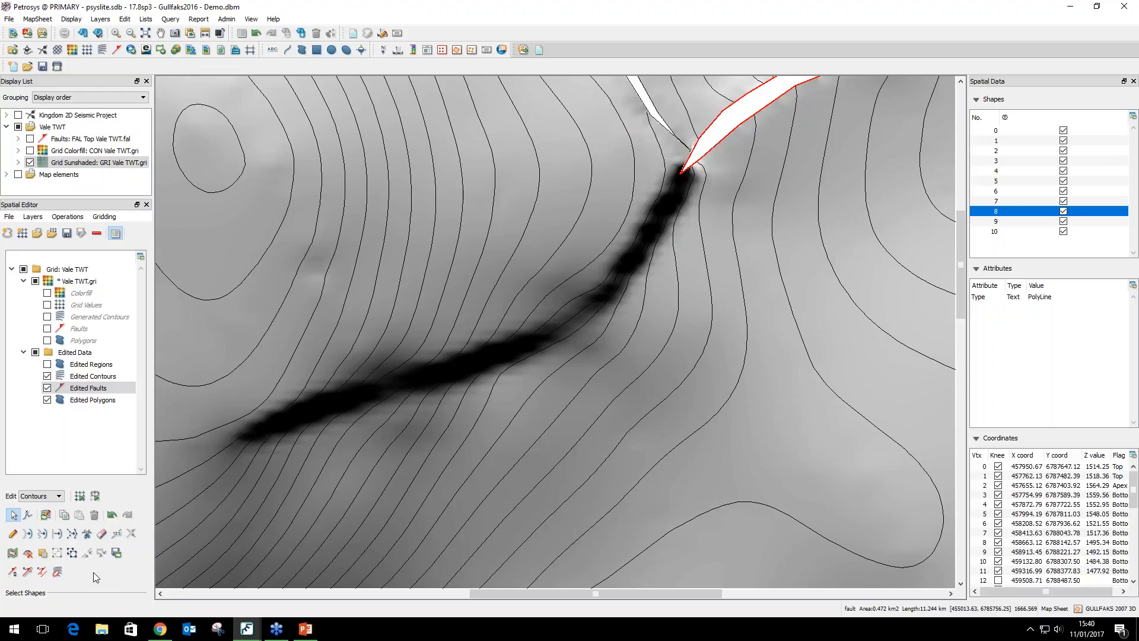
left_click(102, 534)
left_click_drag(681, 172, 689, 170)
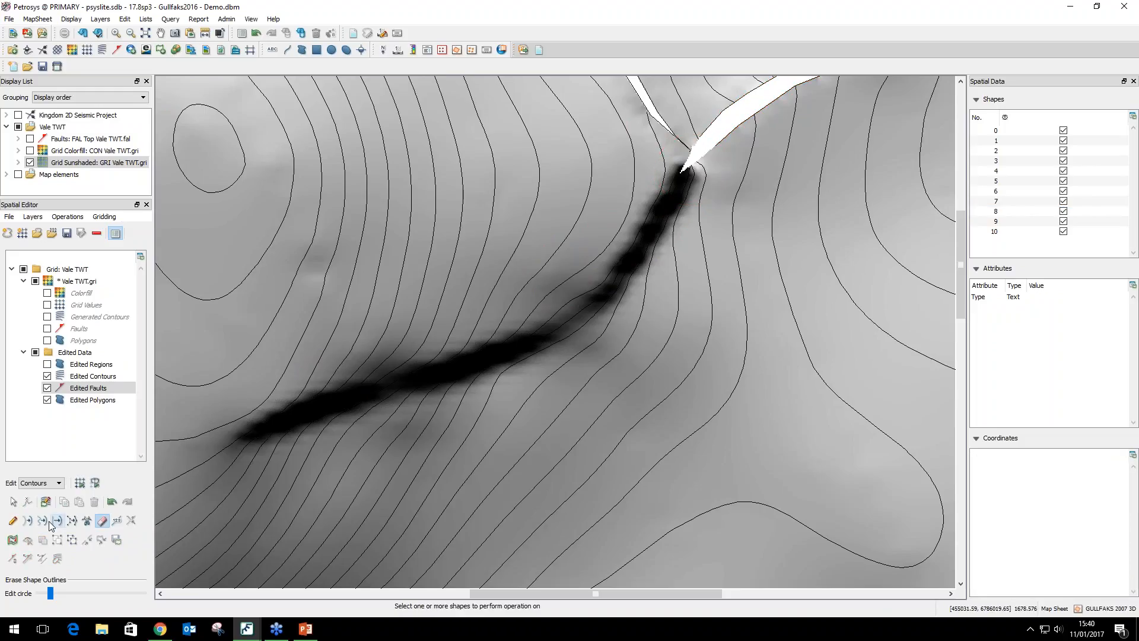
Extend the opened fault outline southwest by digitizing around both sides of the dark shaded trend and back to the fault.
left_click(12, 521)
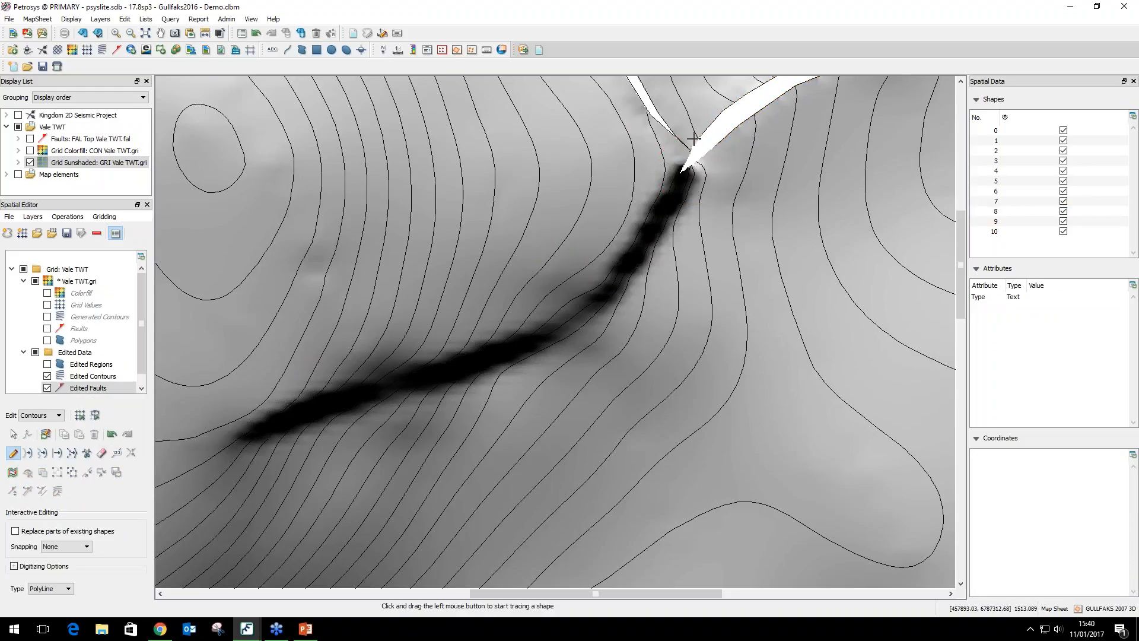
mouse_move(694, 140)
left_mouse_down()
mouse_move(641, 225)
mouse_move(547, 319)
mouse_move(259, 415)
mouse_move(209, 451)
left_mouse_up()
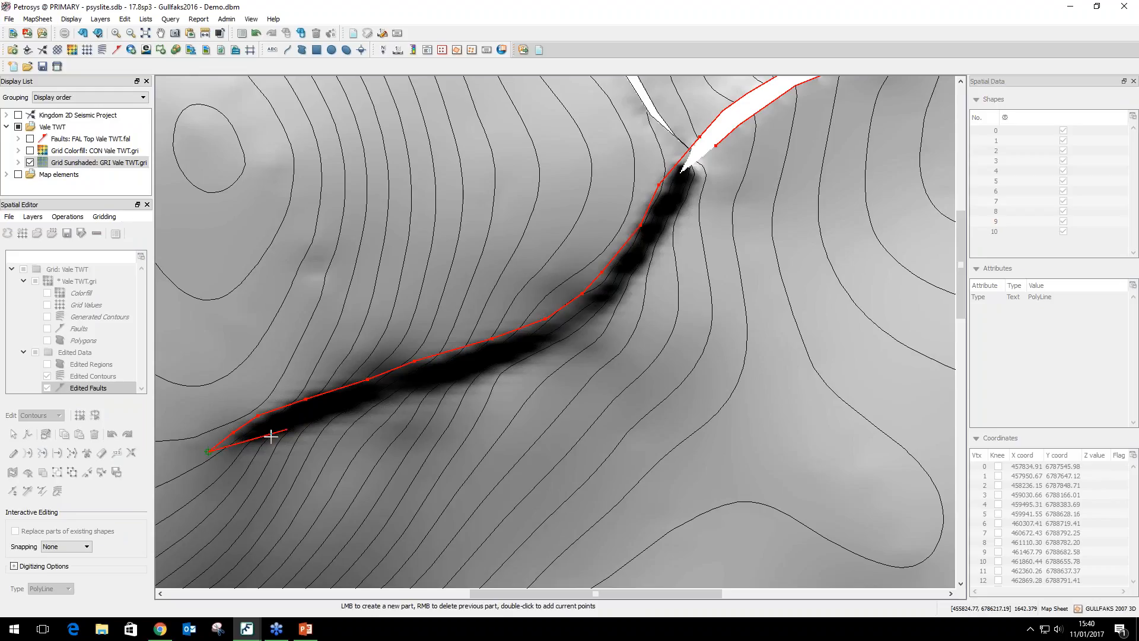
right_click(191, 426)
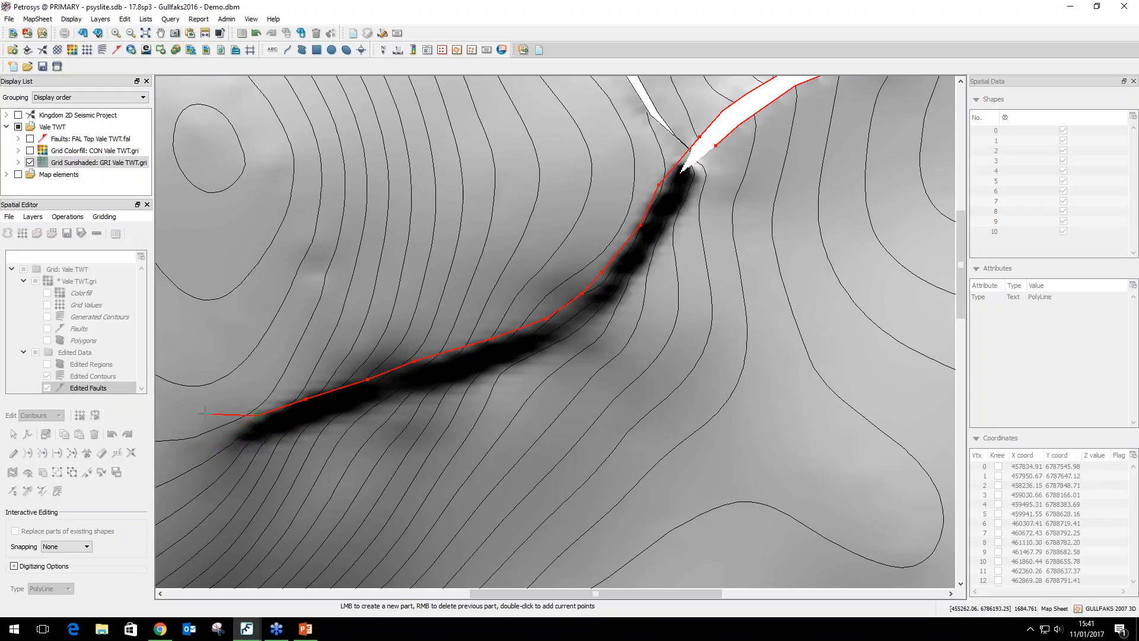
right_click(237, 433)
left_click(219, 443)
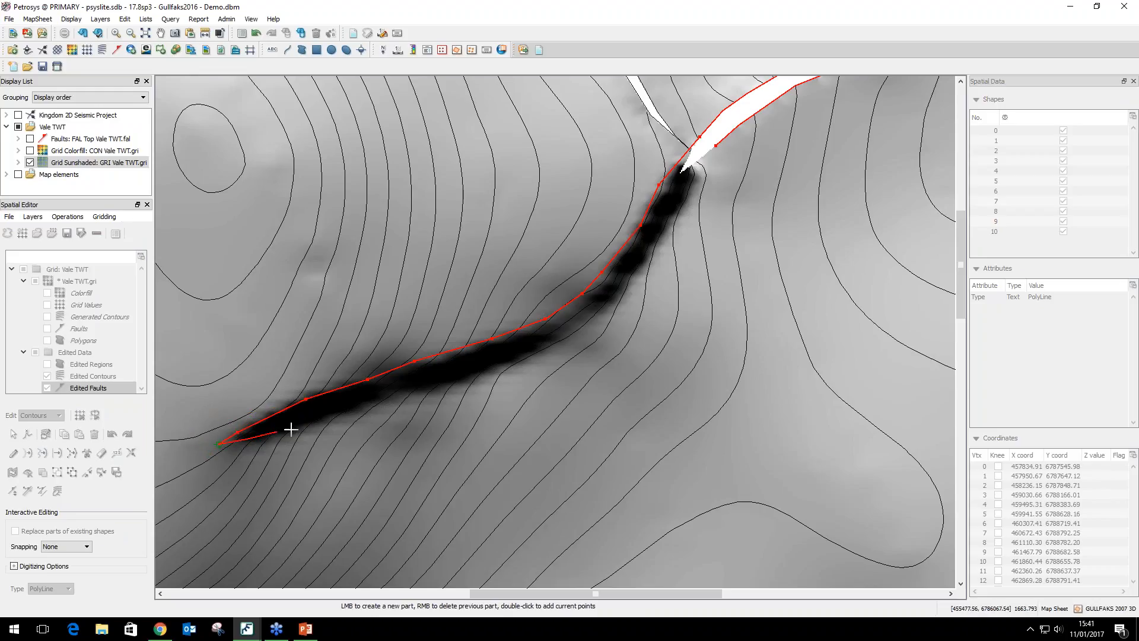
left_click_drag(291, 429, 549, 345)
left_click_drag(592, 314, 693, 179)
double_click(693, 179)
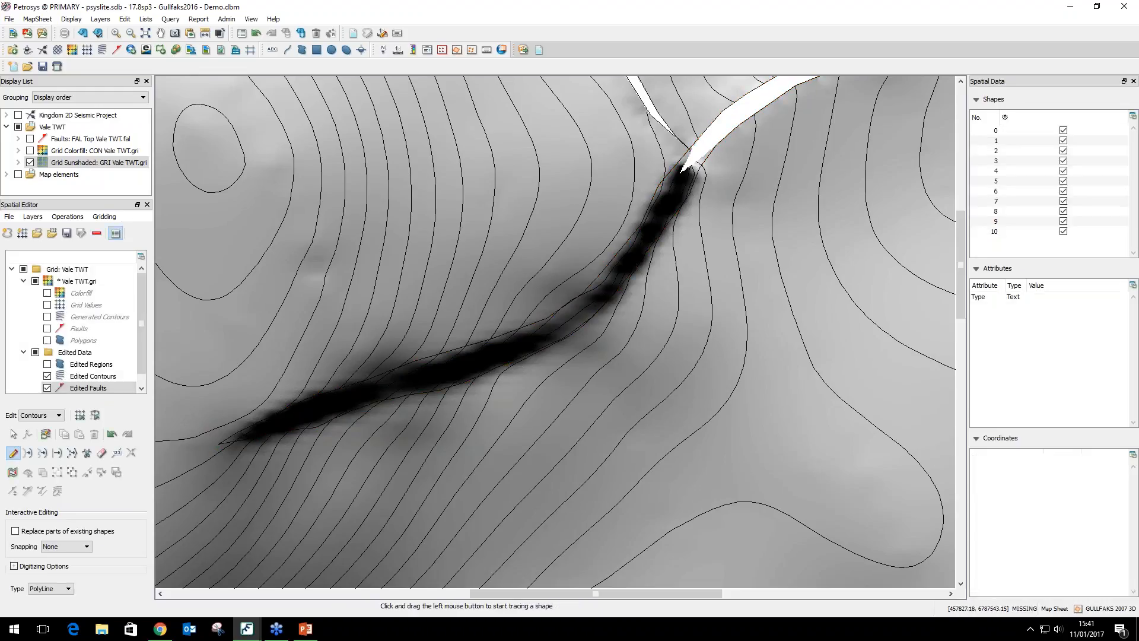
Hide the sun-shaded layer and interactively smooth the extended fault outline, turning the edited contours off during smoothing and back on when done.
left_click(30, 162)
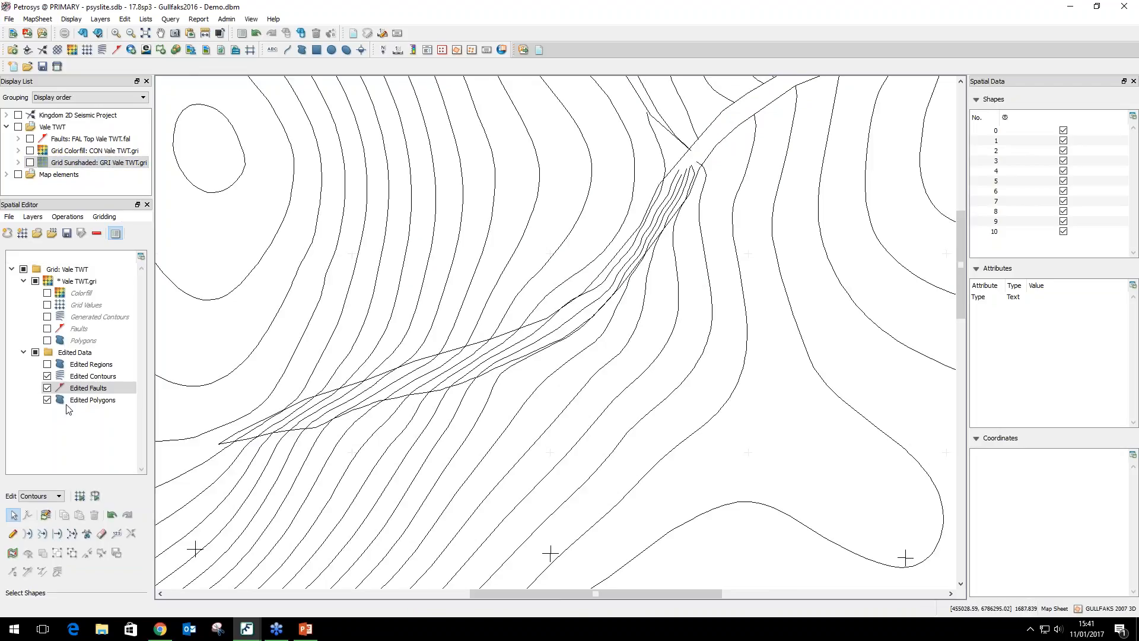
left_click(48, 376)
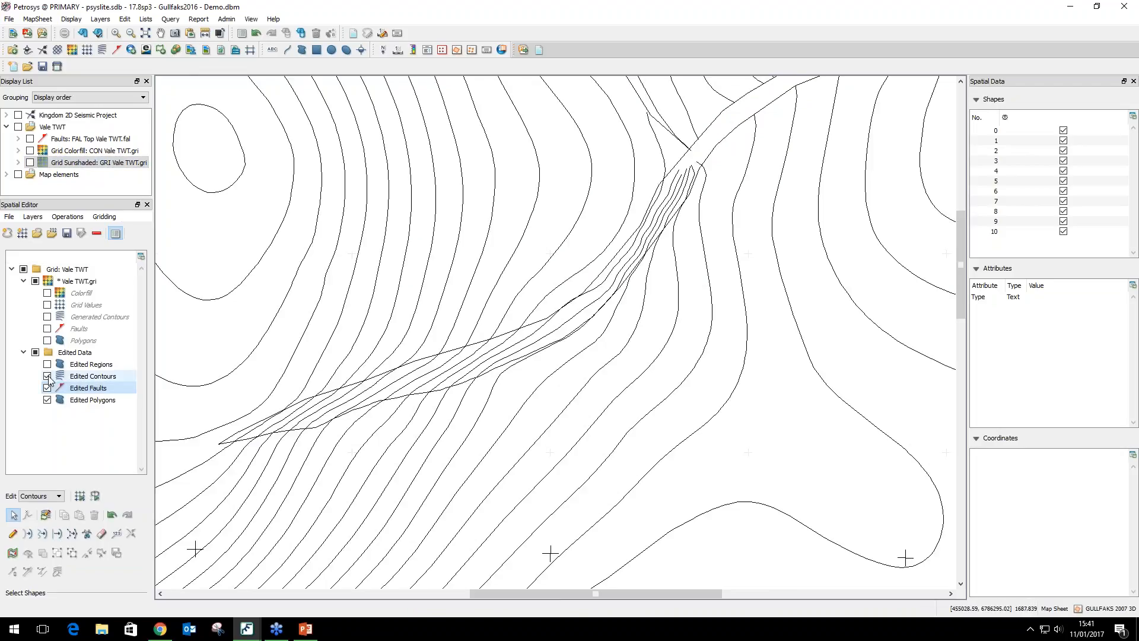
left_click(576, 303)
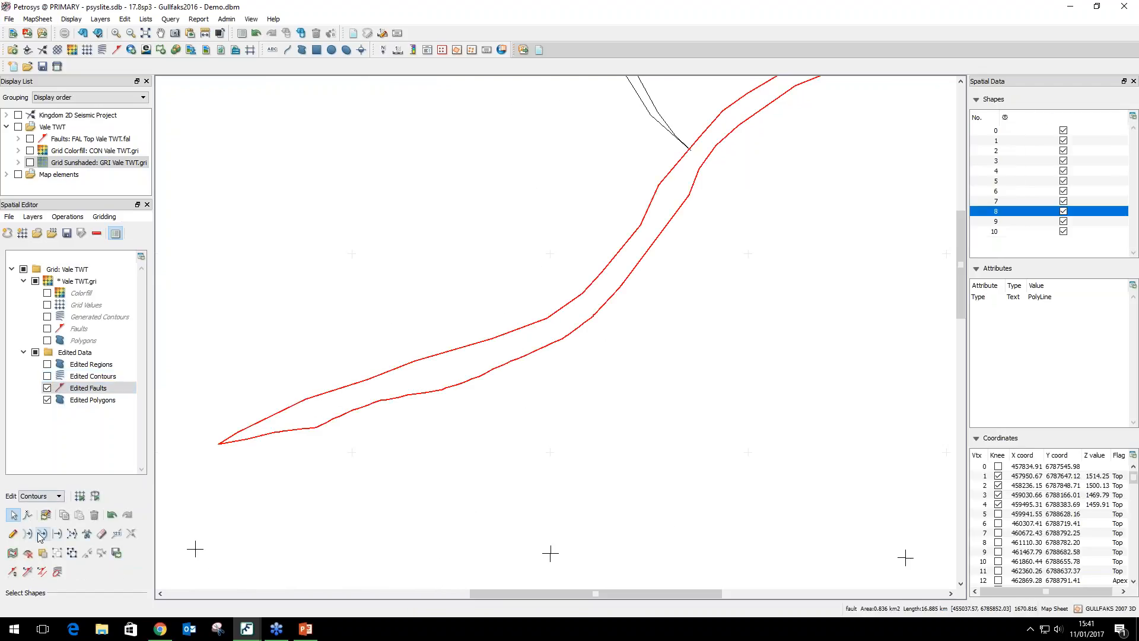
left_click(42, 552)
mouse_move(311, 450)
left_mouse_down()
mouse_move(287, 433)
mouse_move(457, 384)
mouse_move(349, 411)
mouse_move(544, 339)
mouse_move(674, 190)
mouse_move(753, 143)
mouse_move(745, 127)
mouse_move(768, 127)
mouse_move(699, 226)
mouse_move(575, 356)
mouse_move(542, 300)
mouse_move(509, 313)
left_mouse_up()
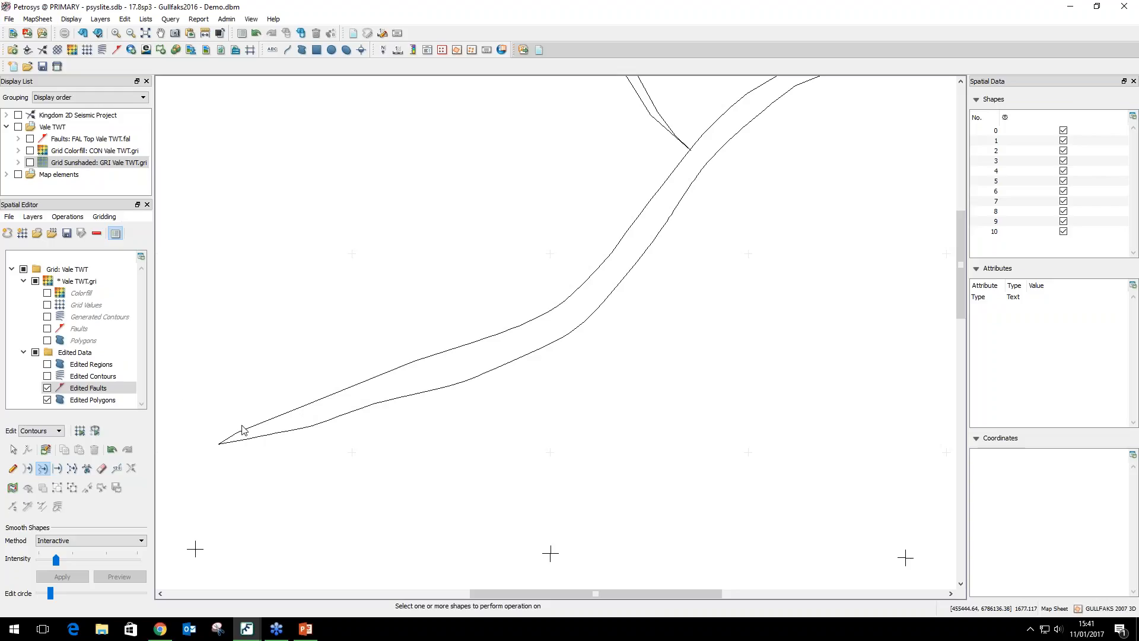
left_click(48, 377)
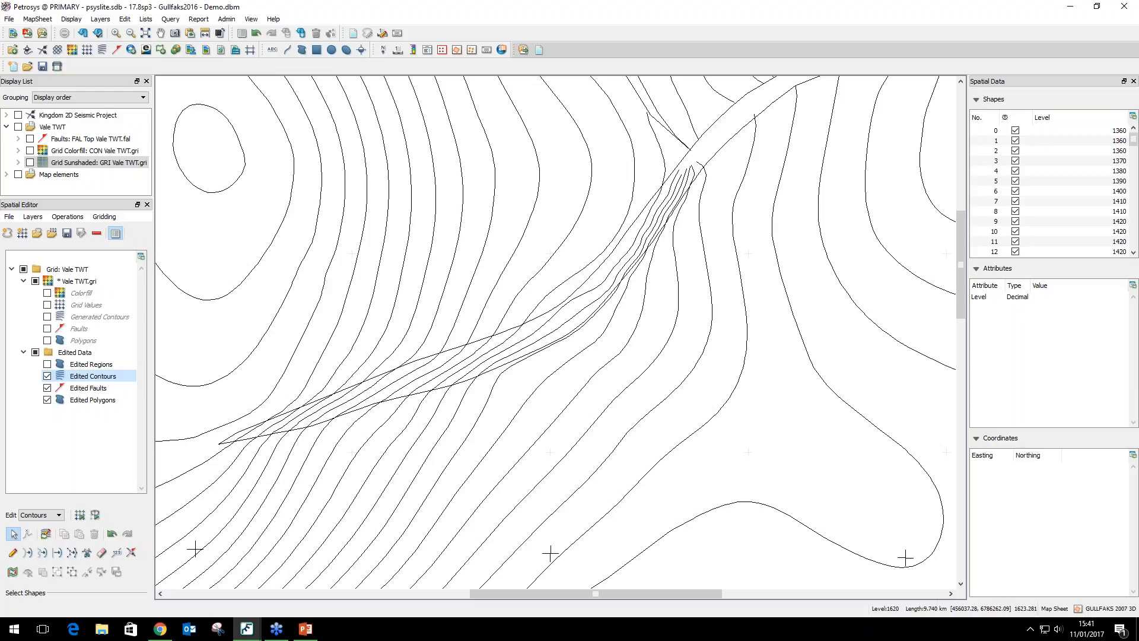
Try clipping the contours inside the extended fault polygon and undo the clipping.
left_click(503, 337)
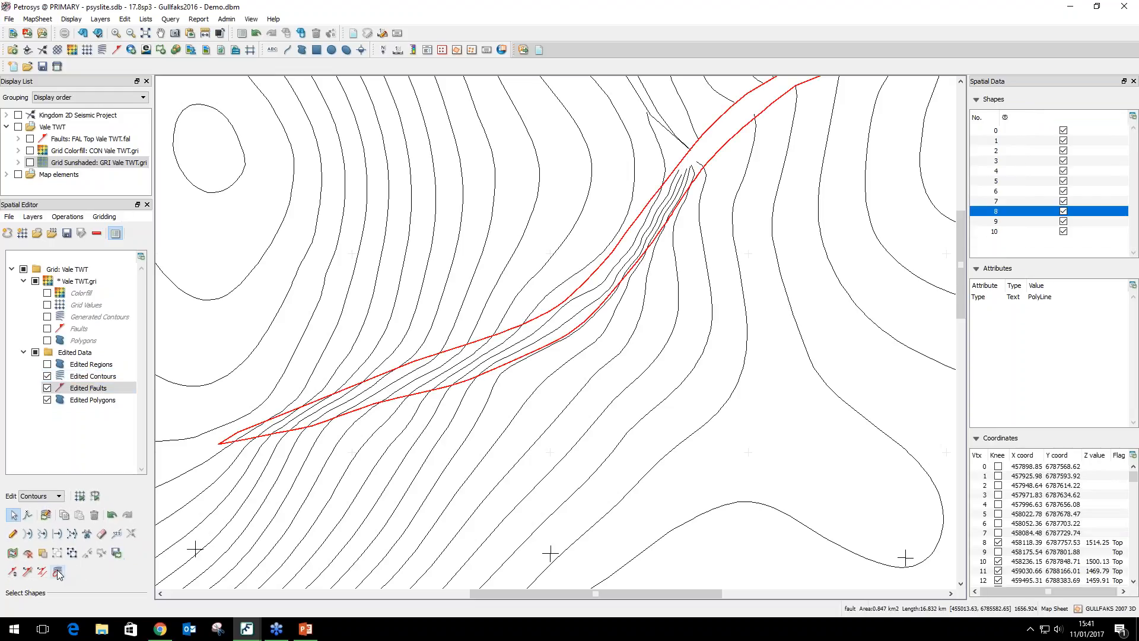
left_click(58, 572)
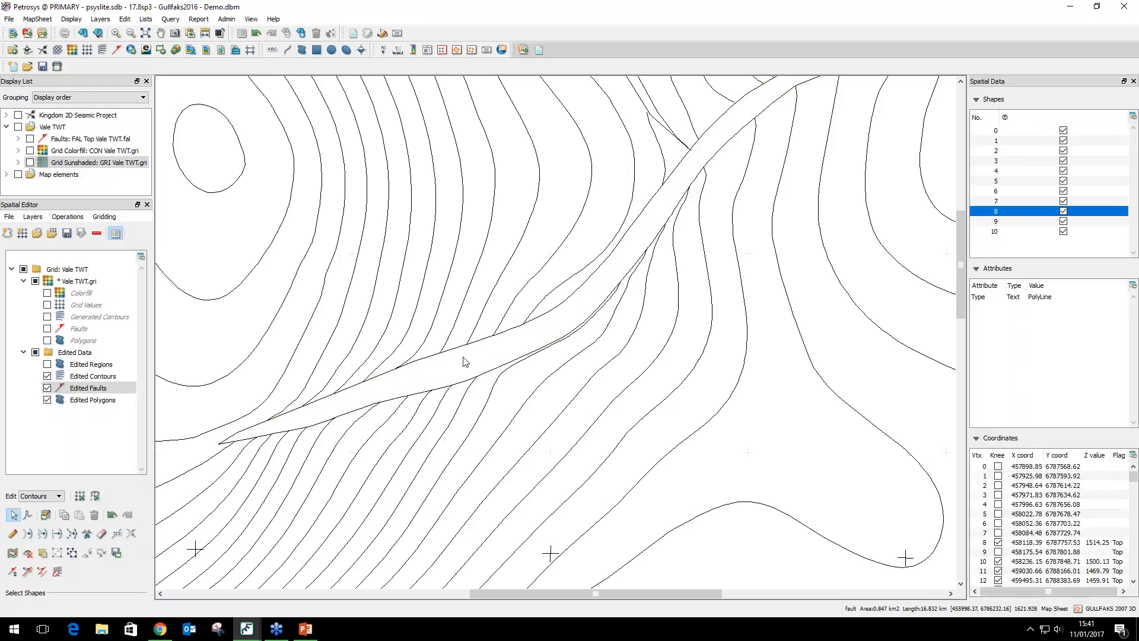
left_click(112, 515)
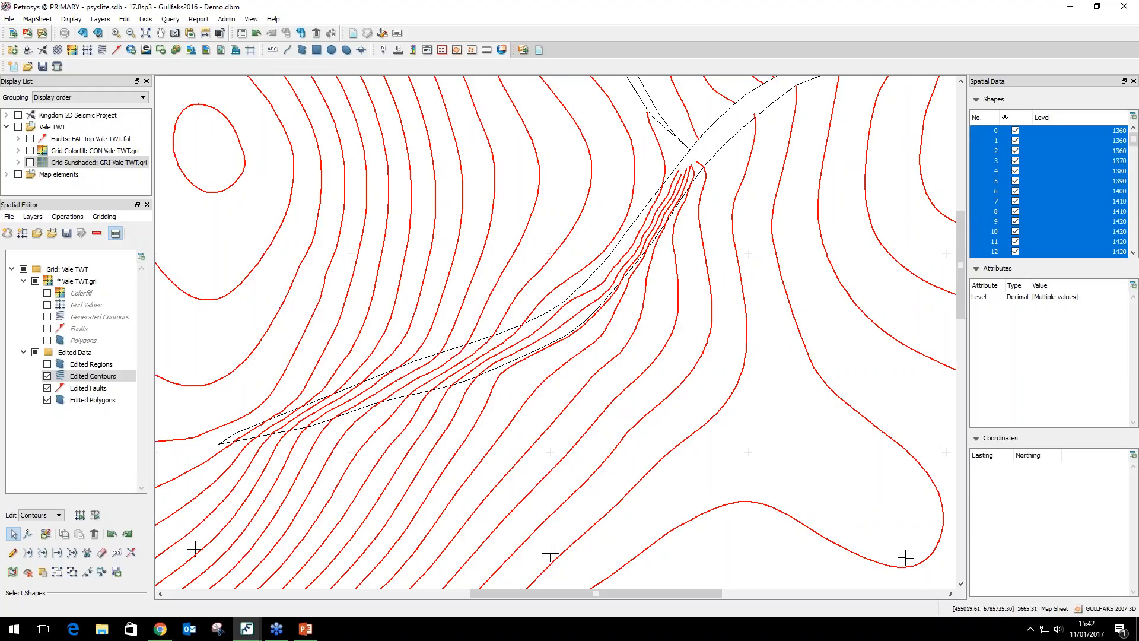
Erase the contour segments inside the extended fault and close to both of its sides.
left_click(104, 553)
mouse_move(224, 438)
left_mouse_down()
mouse_move(430, 384)
mouse_move(579, 315)
mouse_move(676, 195)
mouse_move(686, 172)
mouse_move(677, 139)
mouse_move(639, 242)
mouse_move(575, 285)
mouse_move(573, 327)
mouse_move(575, 308)
left_mouse_up()
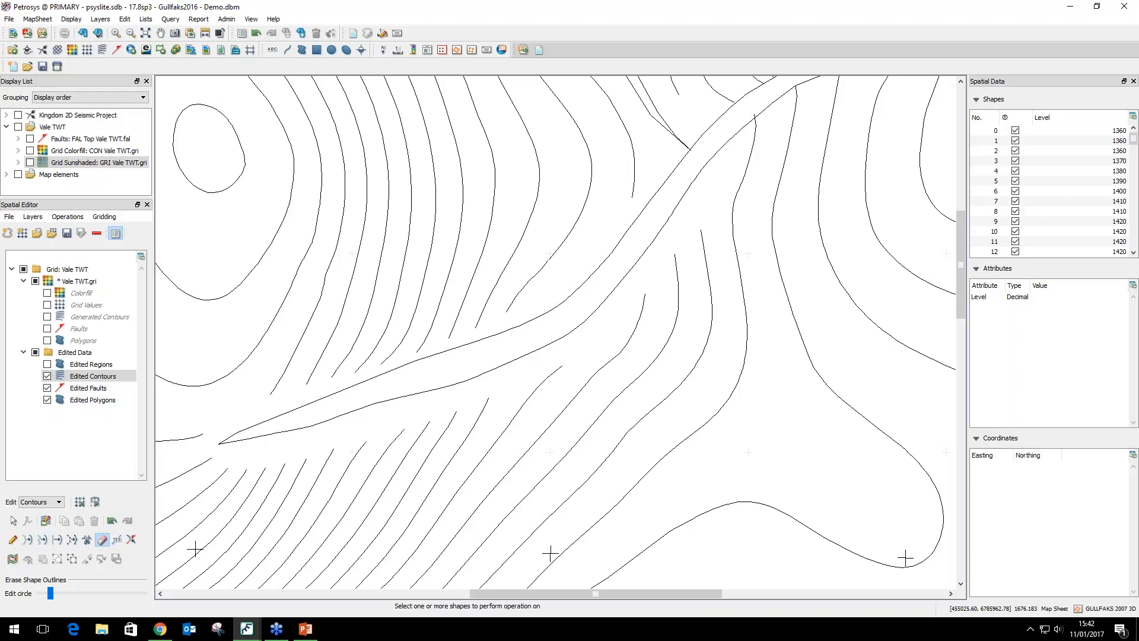
Regrid the modified area around the extended fault, merging separate regions into a single polygon with an AOI buffer of 1.
scroll(312, 425, "down", 2)
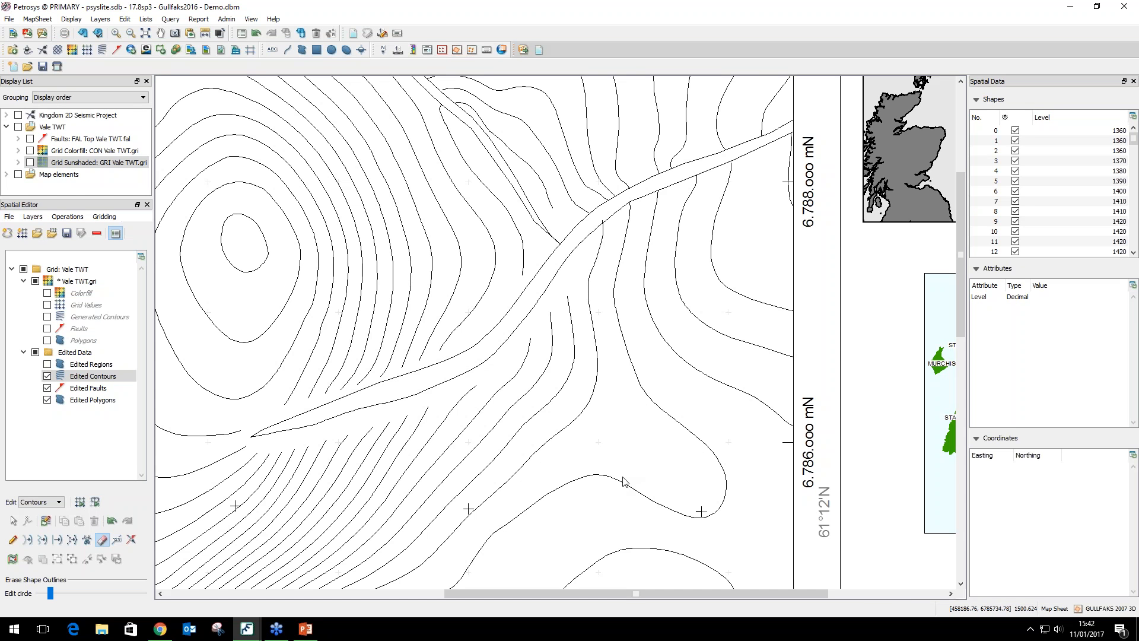
scroll(625, 482, "down", 4)
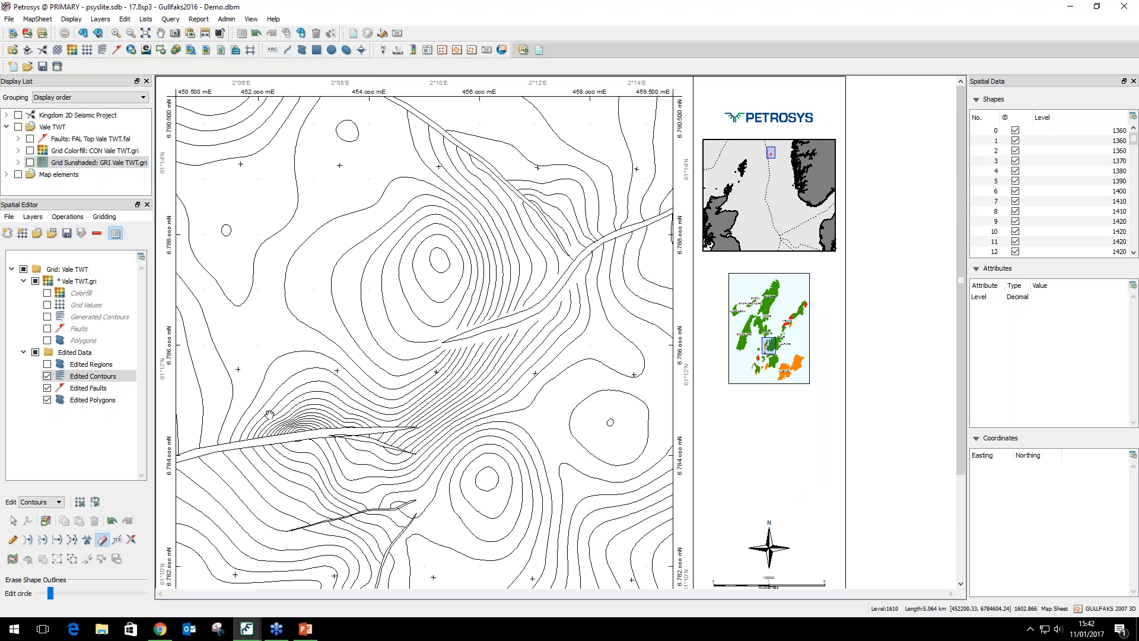
scroll(504, 324, "up", 4)
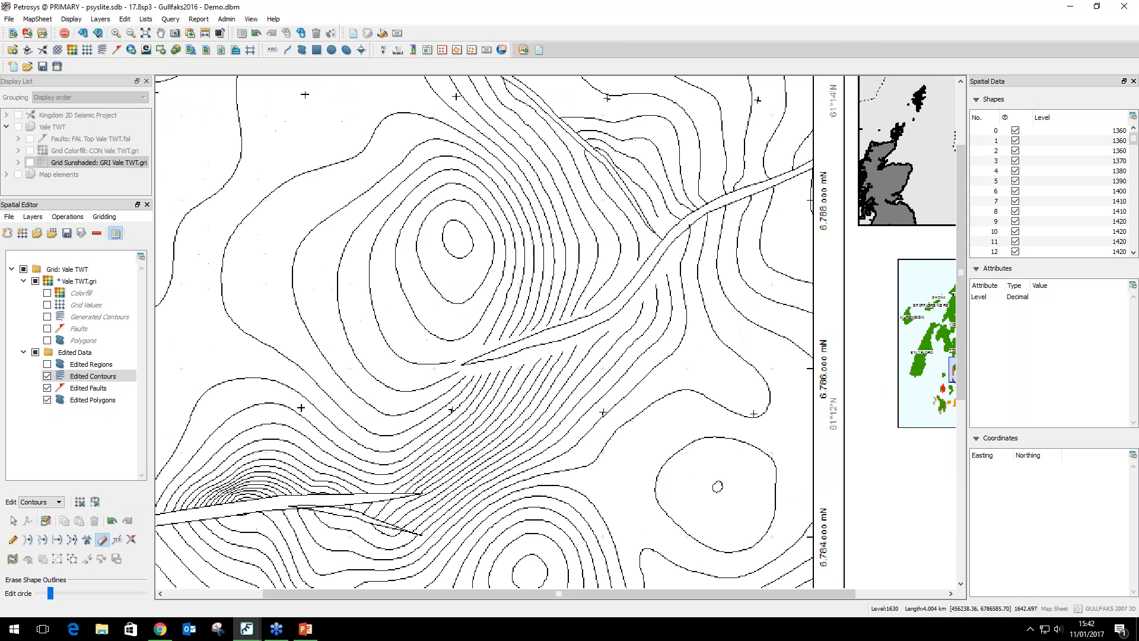
left_click(96, 501)
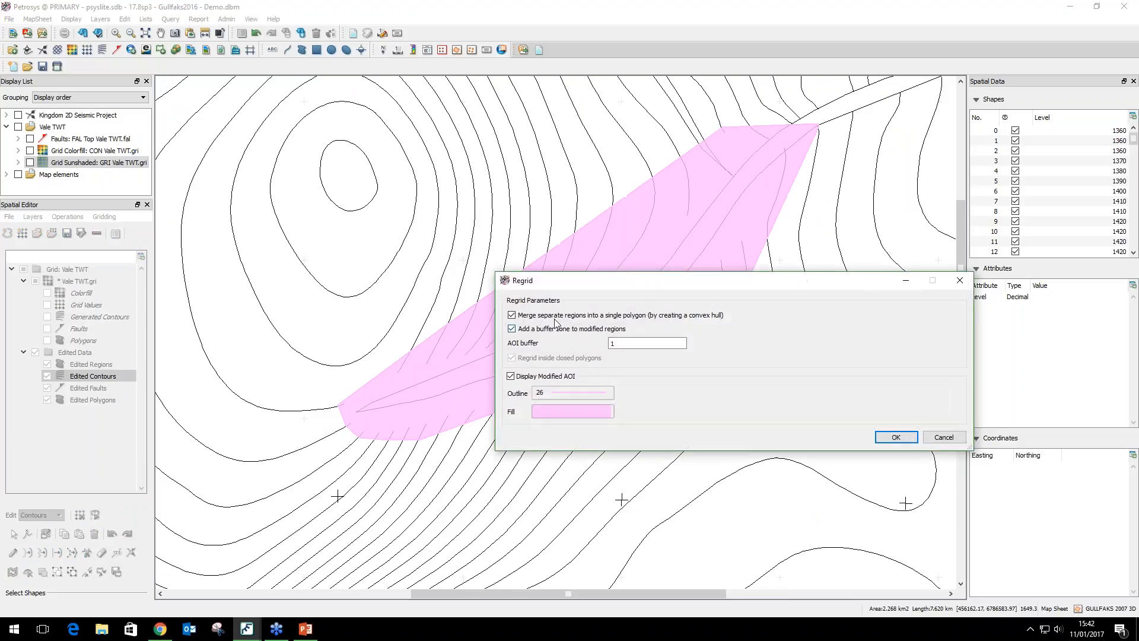
left_click_drag(580, 283, 605, 308)
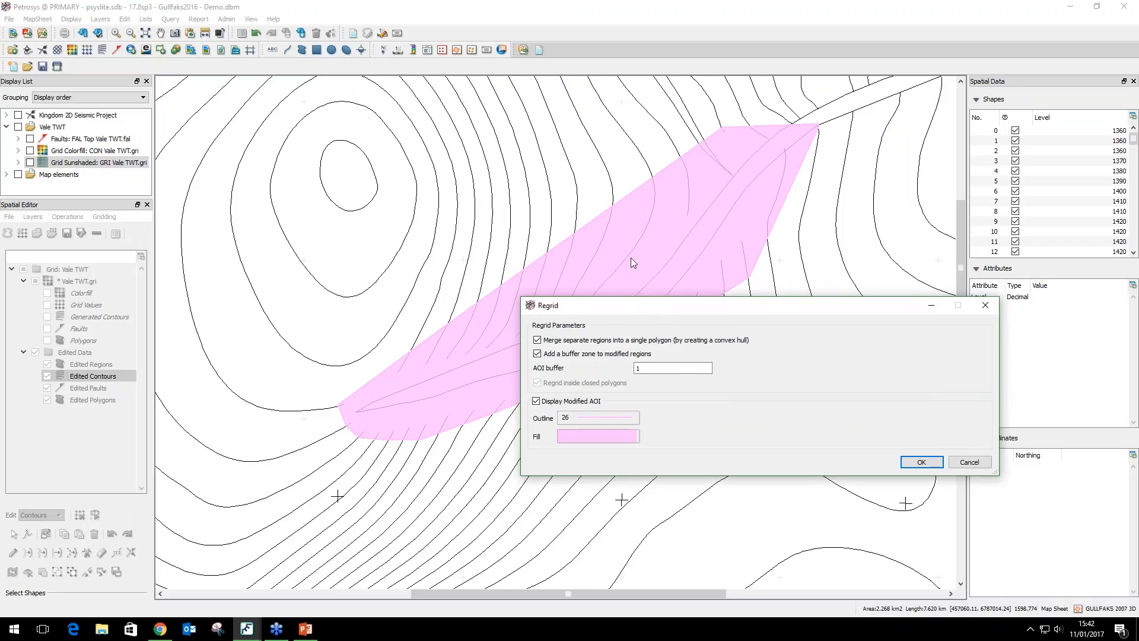
left_click(668, 368)
type("000")
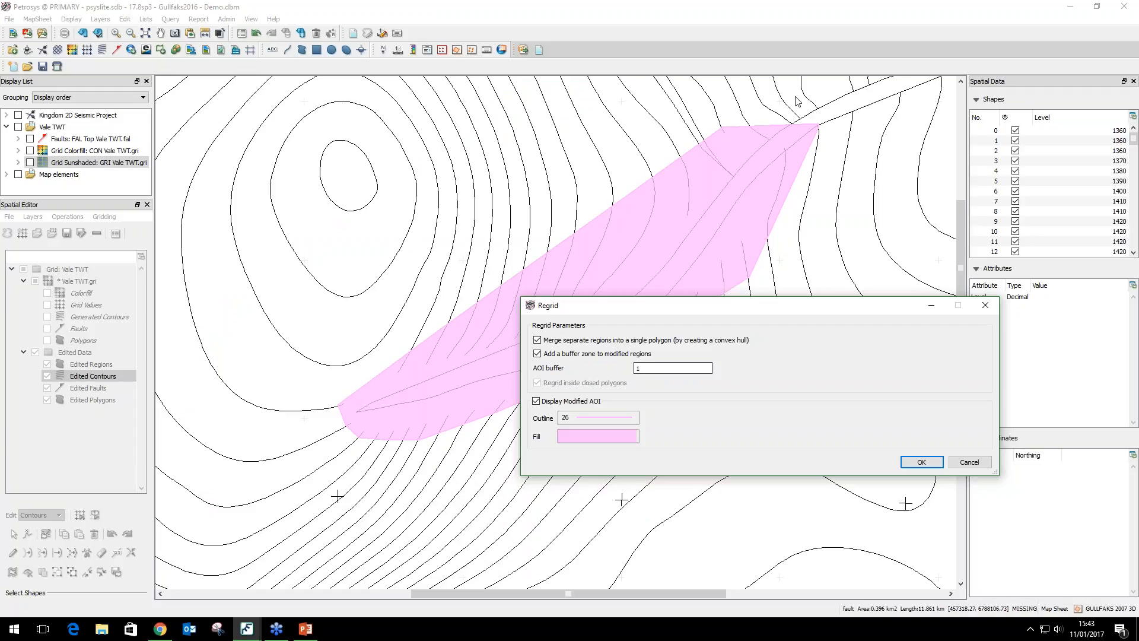
left_click(902, 462)
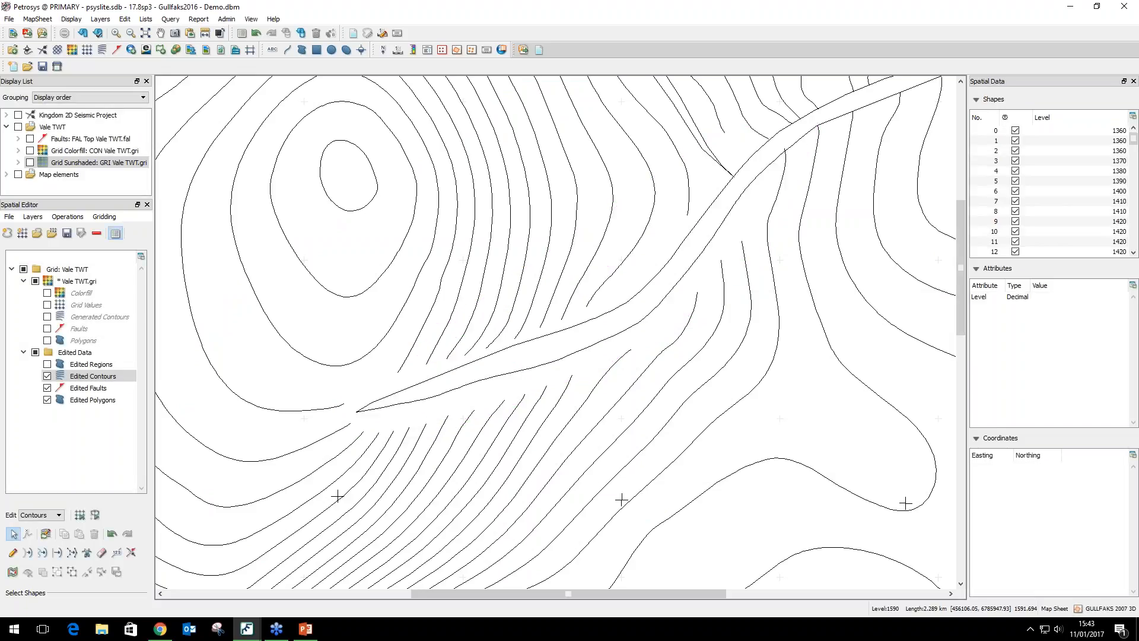
Refresh the edited contours from the regridded surface by switching editing to Grid Nodes and back to Contours, declining to save the grid.
left_click(53, 518)
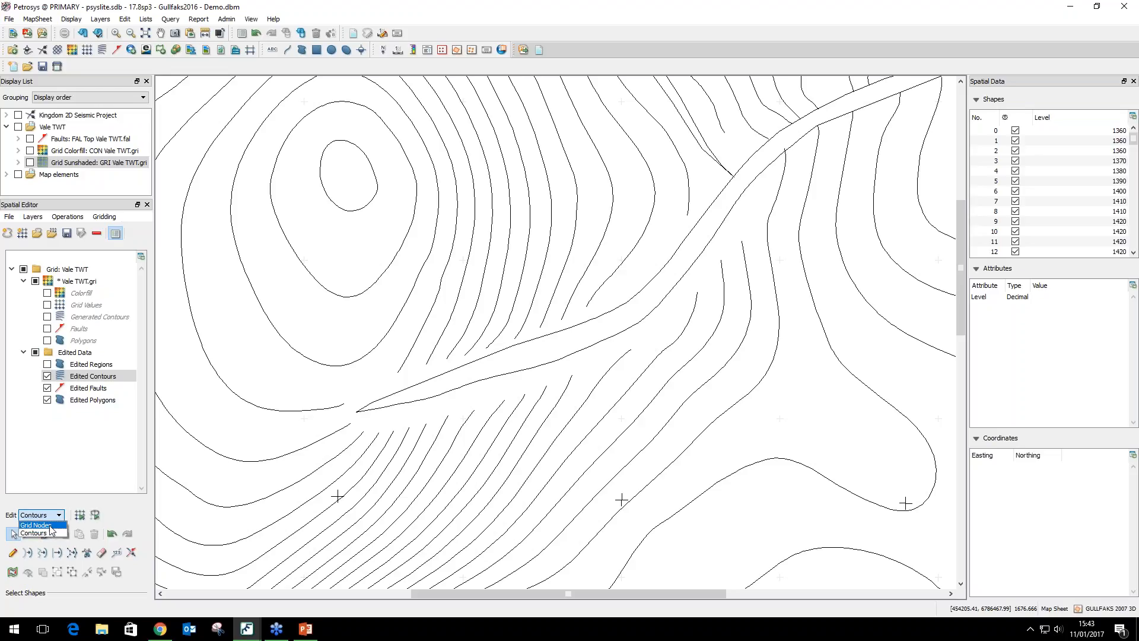
left_click(50, 526)
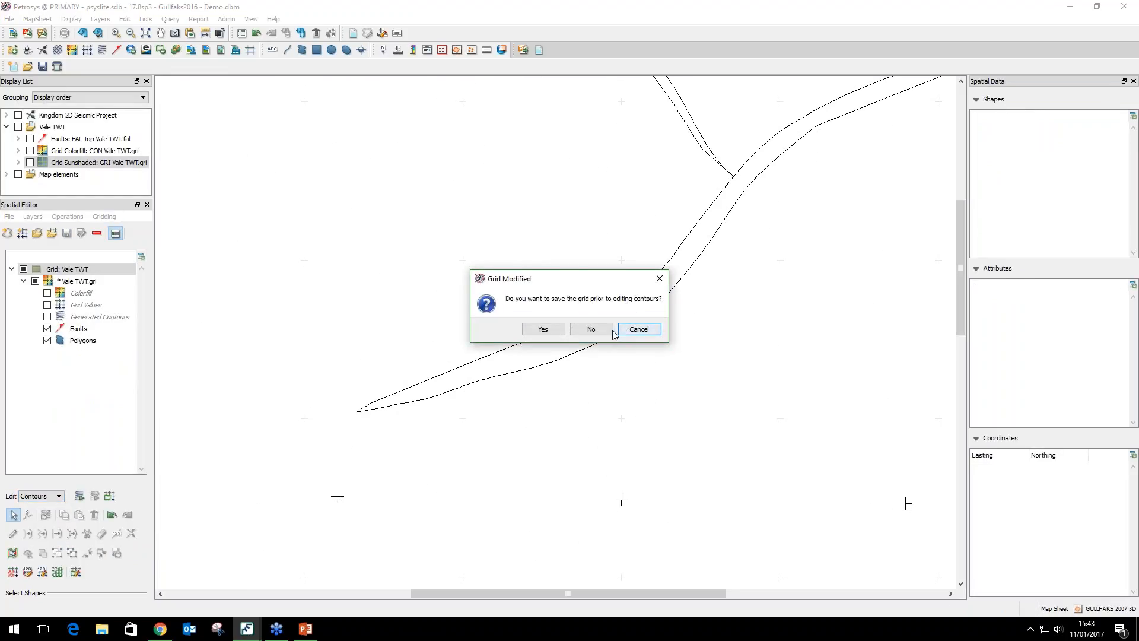
left_click(606, 331)
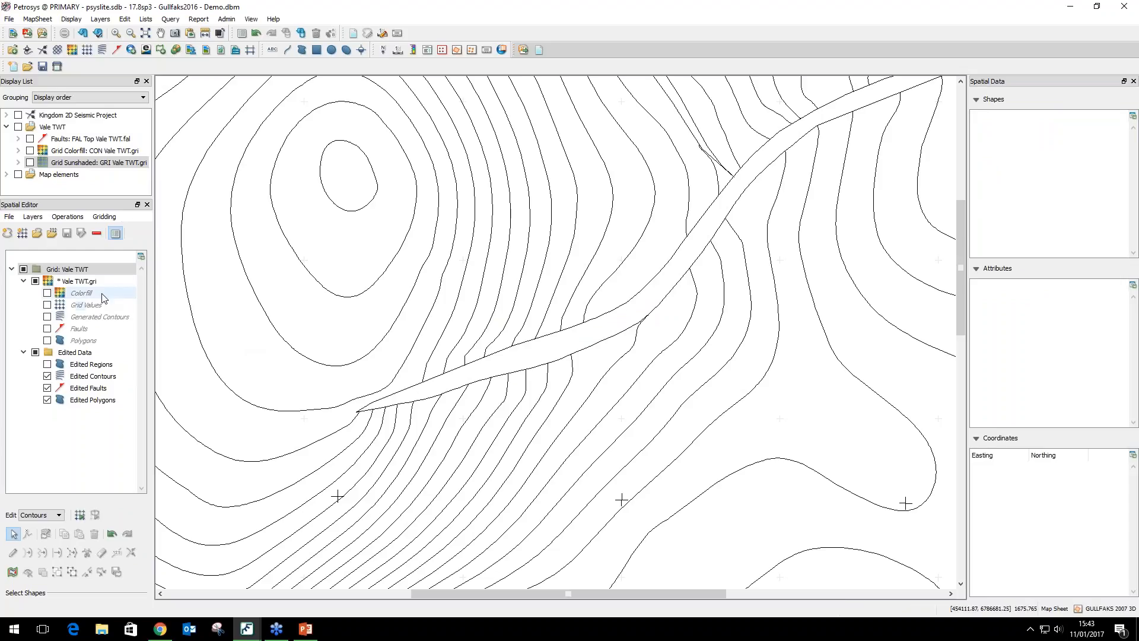
Save the modified Vale TWT grid and close the Spatial Editor.
left_click(91, 282)
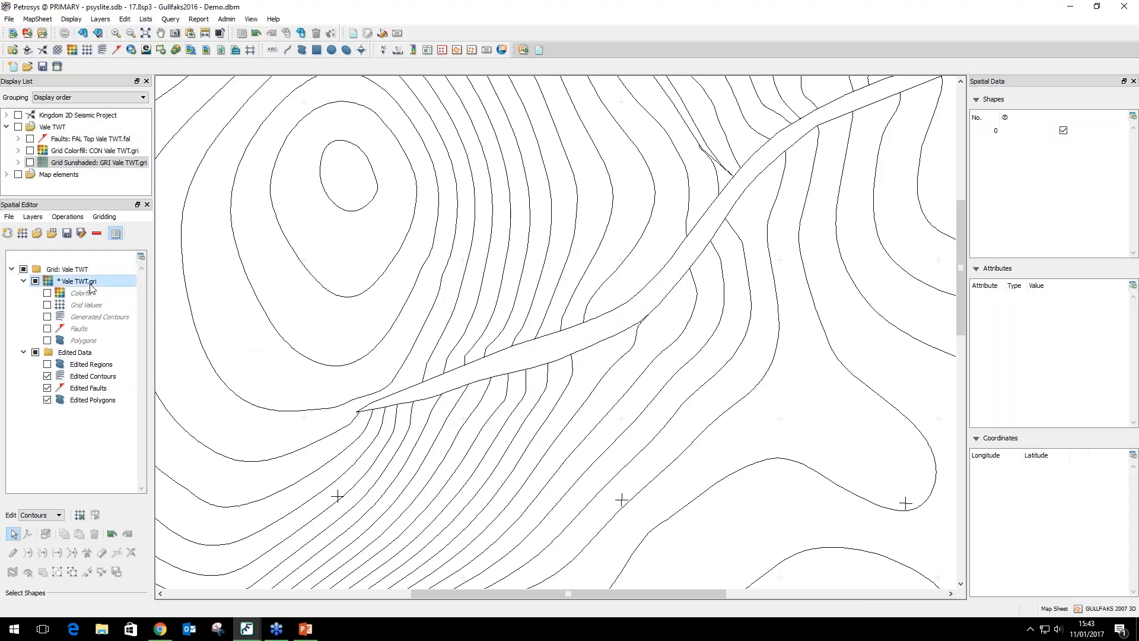
left_click(68, 234)
left_click(148, 204)
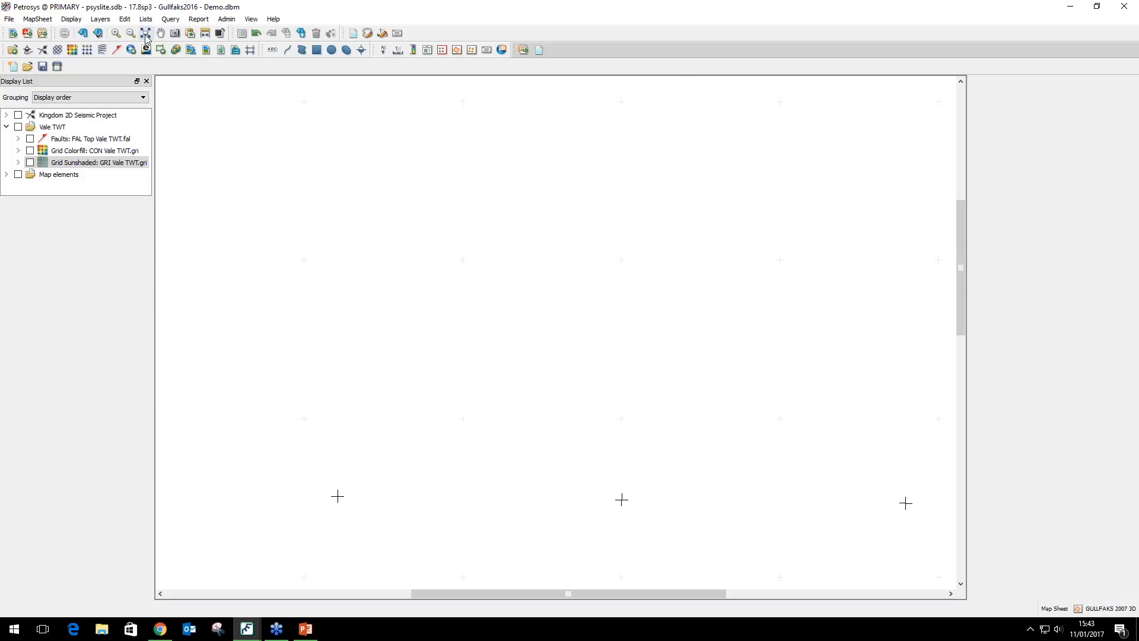
Fit the whole map in view, show the Vale TWT colorfill grid, and examine the contours around the extended fault.
left_click(145, 34)
left_click(30, 150)
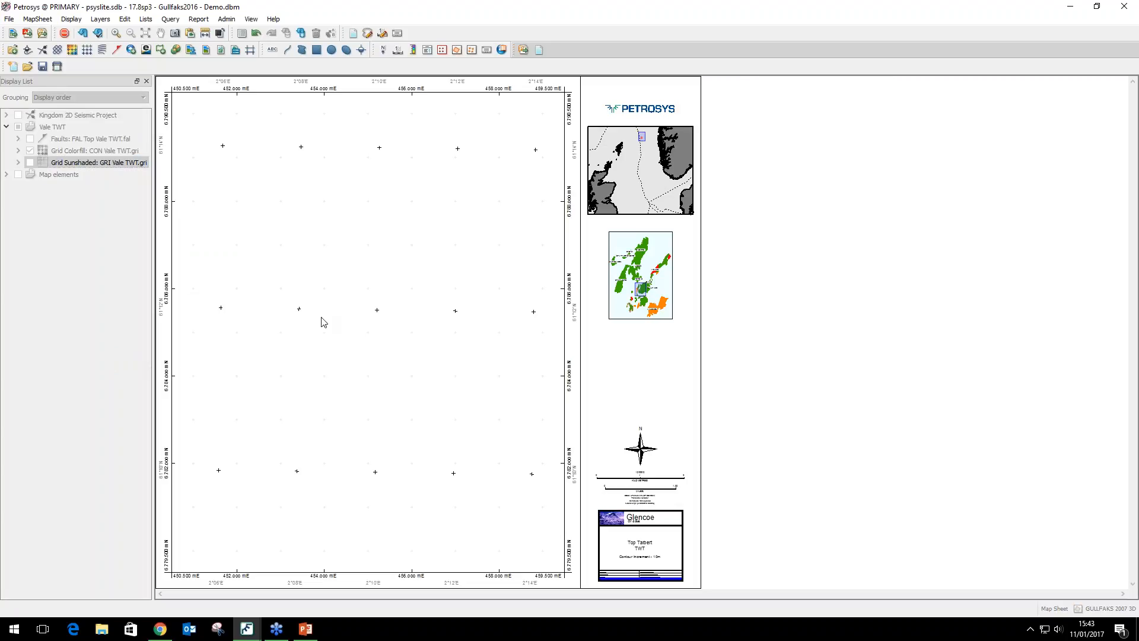
scroll(461, 273, "up", 2)
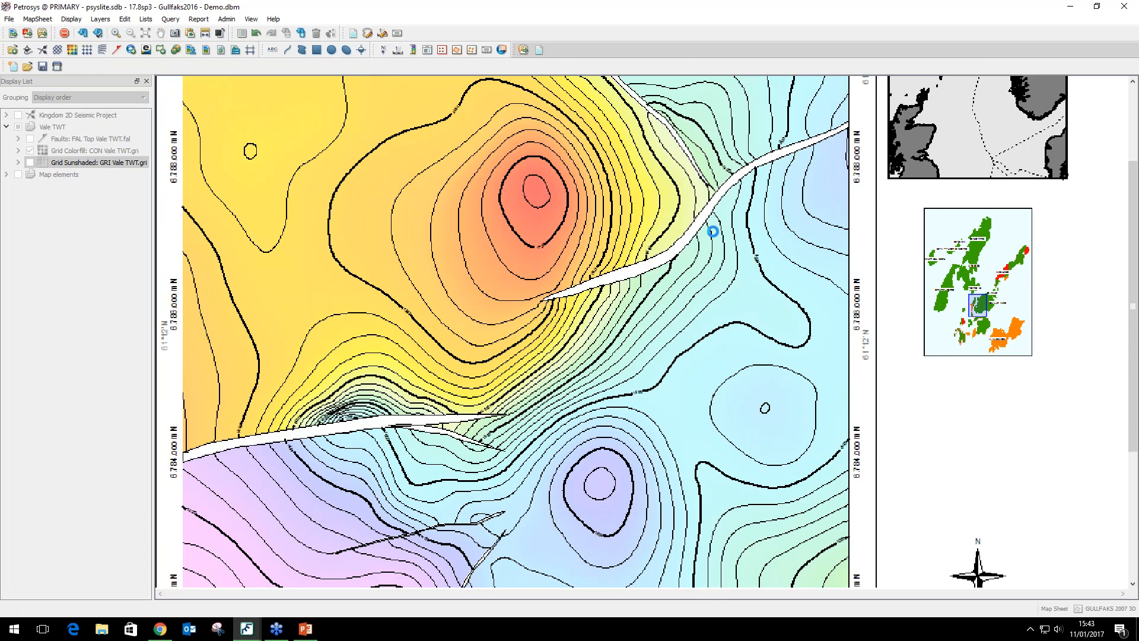
scroll(712, 232, "up", 2)
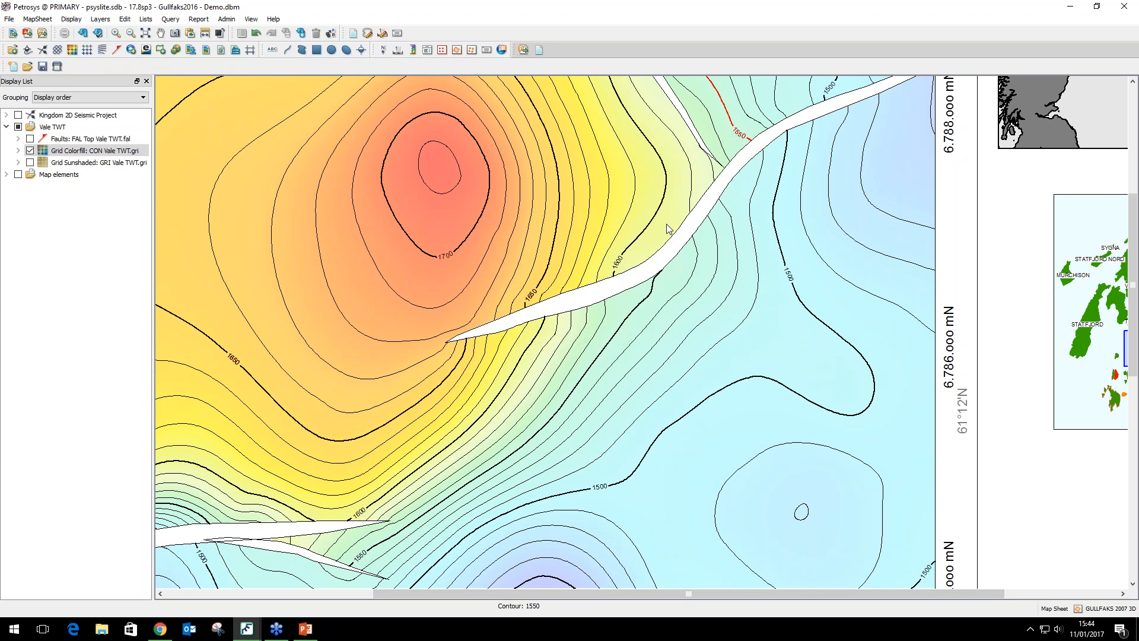
scroll(626, 241, "down", 5)
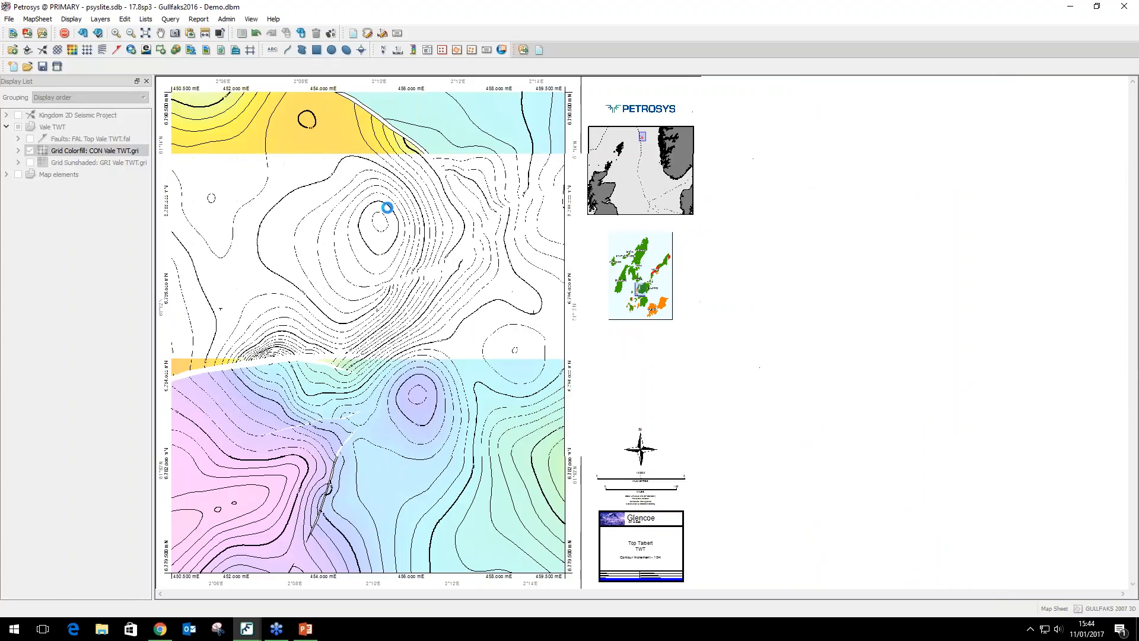
Replace the colorfill with the sun-shaded Vale TWT grid to inspect the extended fault, and hide the Vale TWT group when done.
left_click(30, 151)
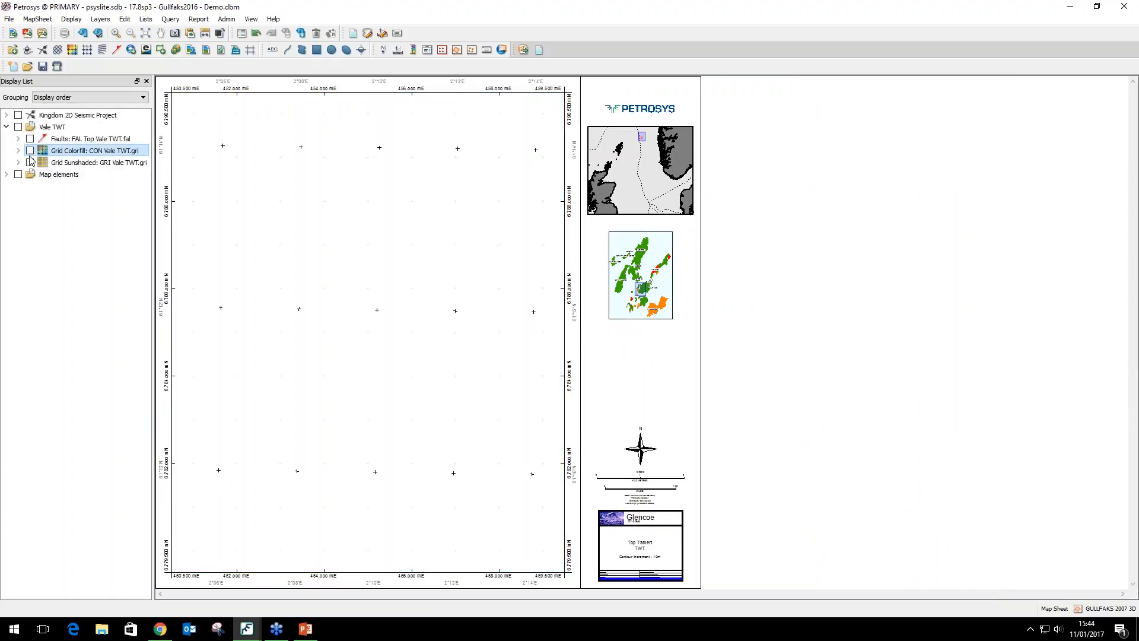
left_click(30, 162)
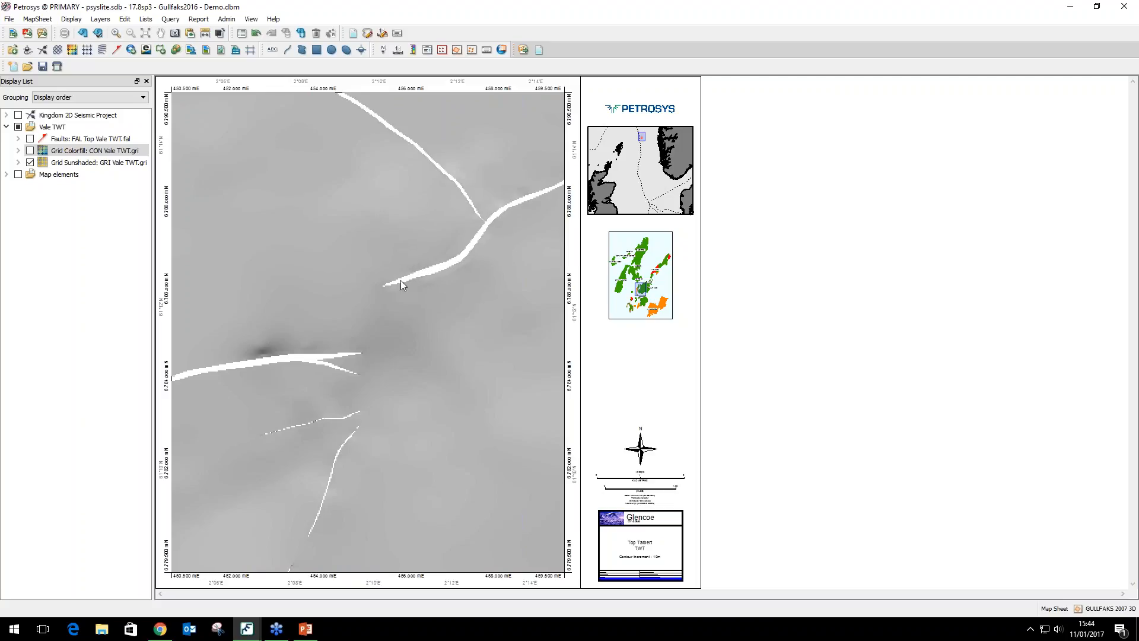
left_click(19, 127)
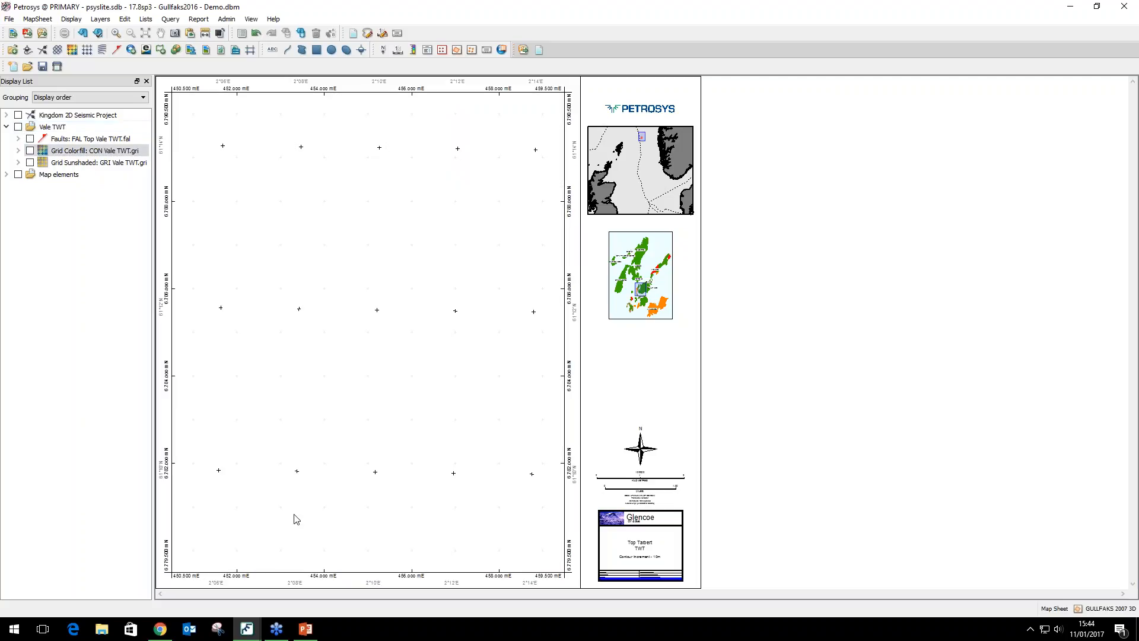
Switch to the PowerPoint presentation, start the slide show from the Demo slide, and advance to the Learn More slide.
left_click(311, 629)
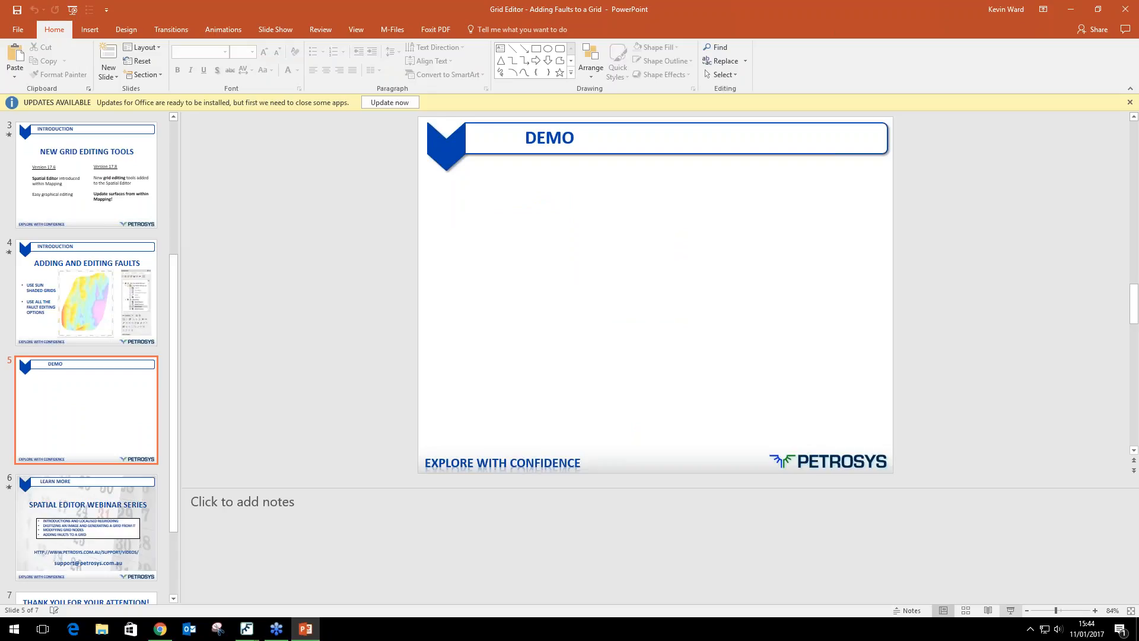
left_click(1011, 610)
key("Right")
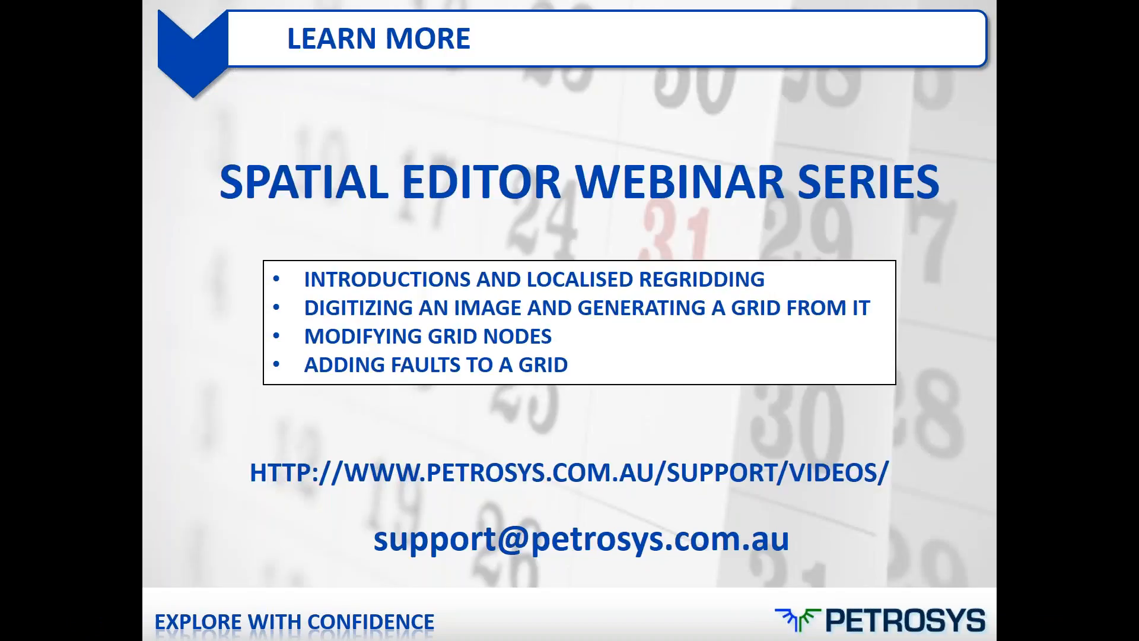